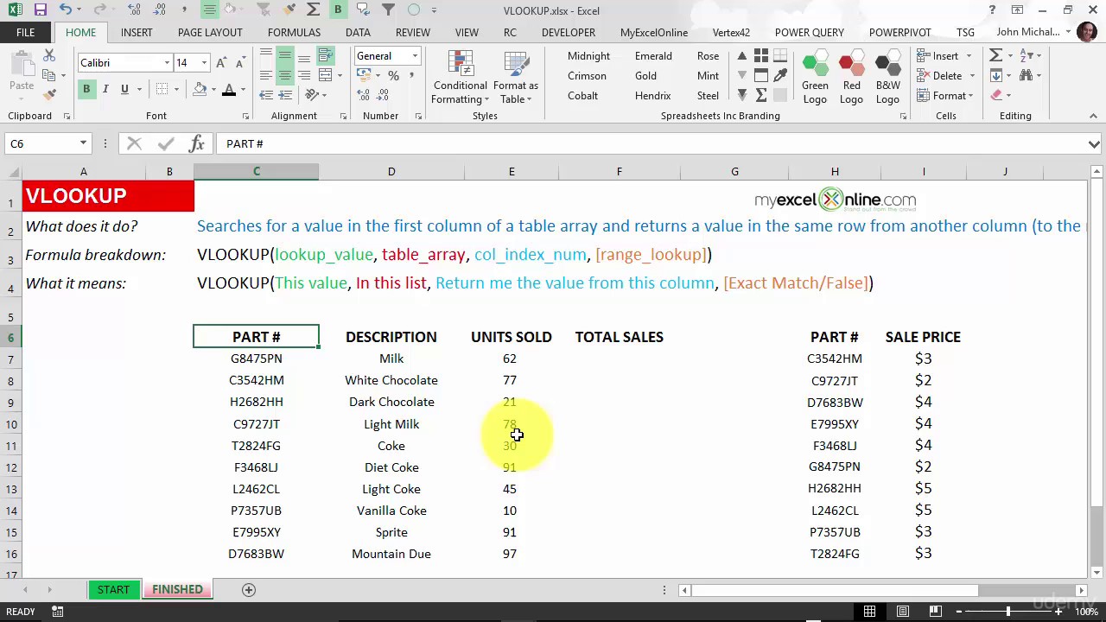
Step: Review the sales list in C6:E16 and the part price list in H6:I16
{"action": "left_click", "coordinate": [606, 356]}
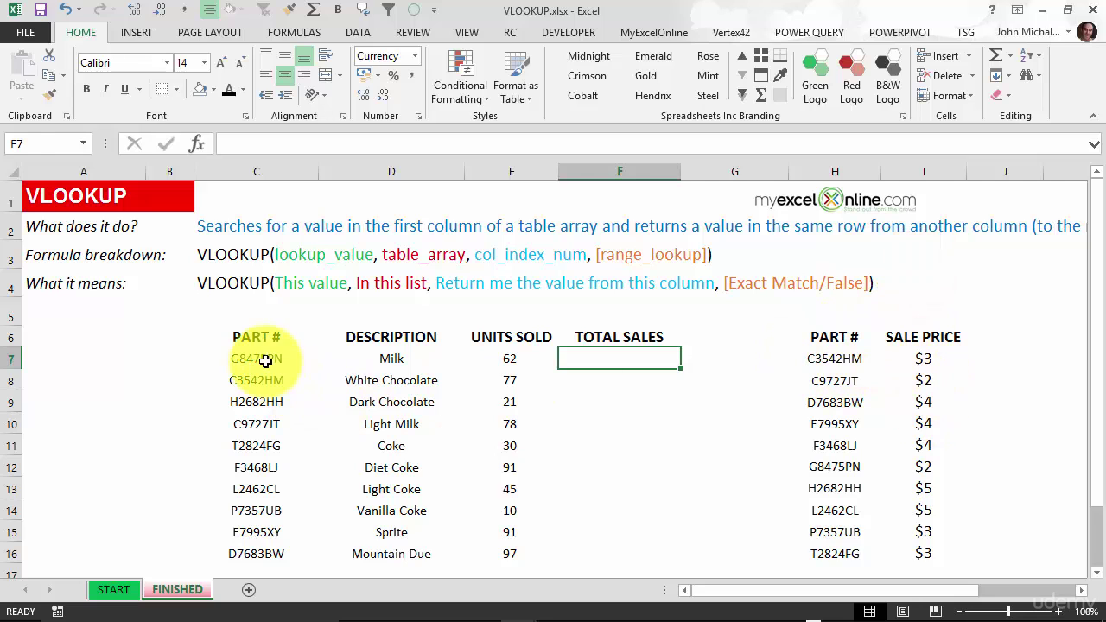
{"action": "left_click_drag", "start_coordinate": [257, 339], "coordinate": [530, 553]}
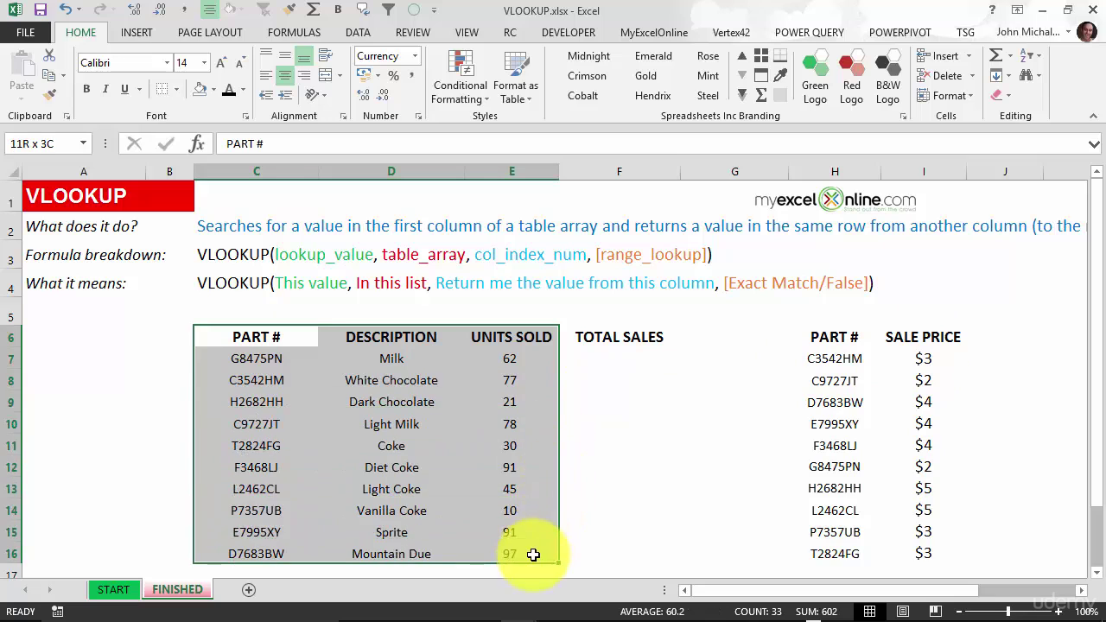
{"action": "left_click", "coordinate": [531, 553]}
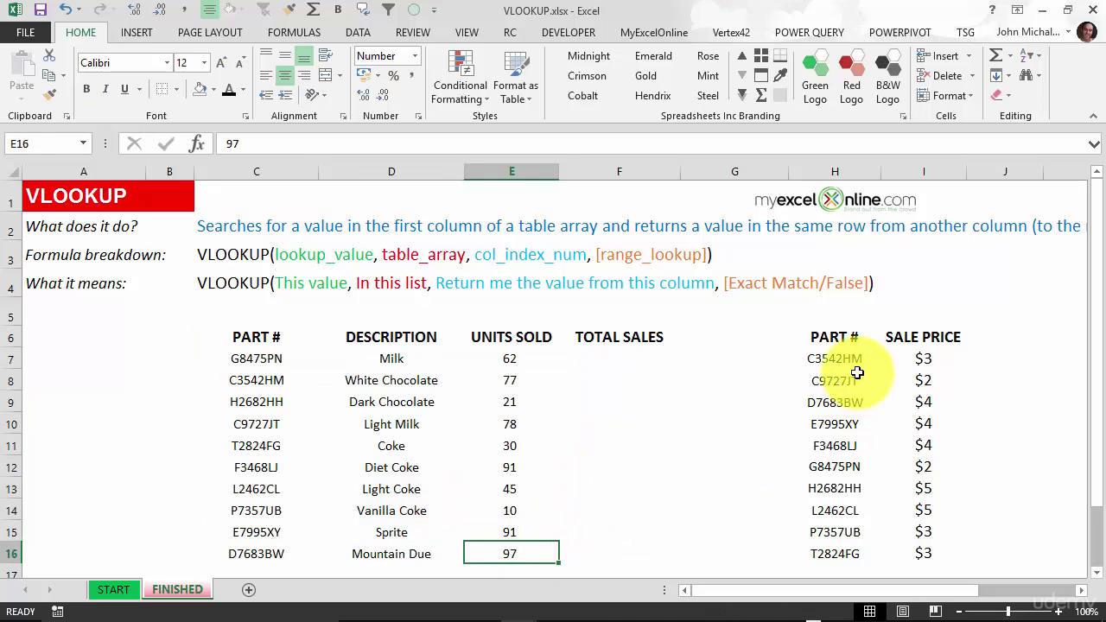
{"action": "left_click_drag", "start_coordinate": [835, 337], "coordinate": [922, 550]}
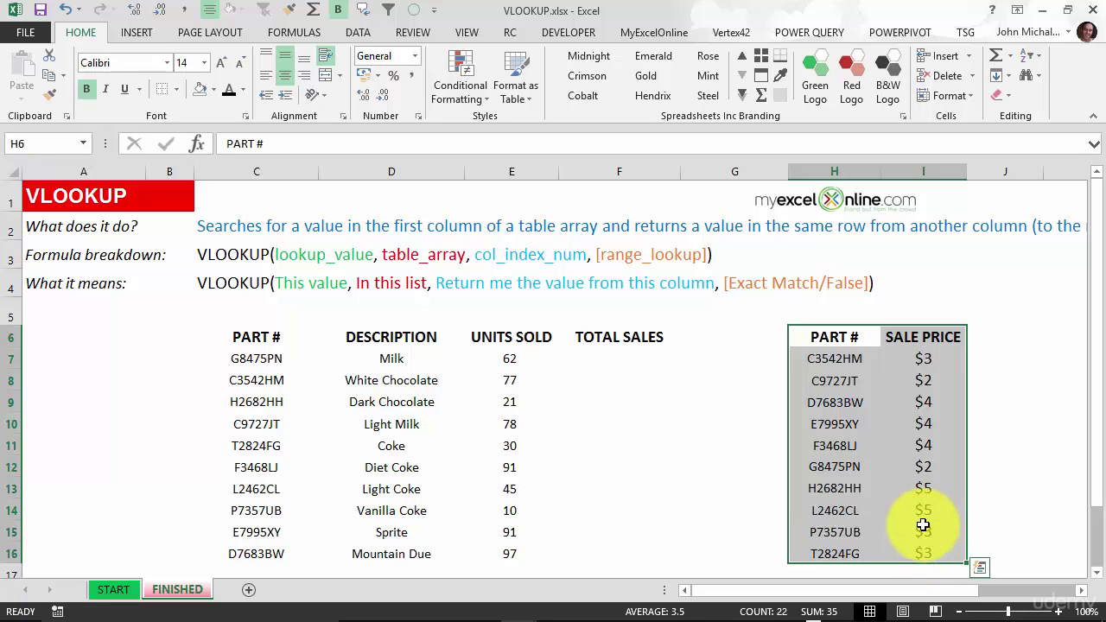
{"action": "left_click", "coordinate": [615, 357]}
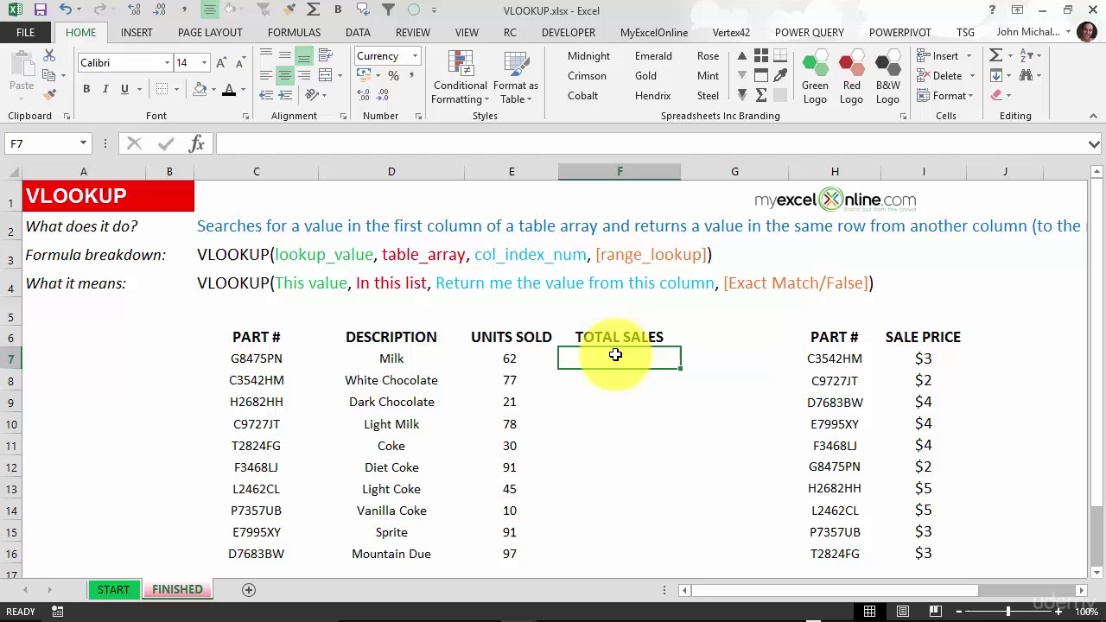
Step: Convert the sales list C6:F16 into an Excel table with headers
{"action": "left_click", "coordinate": [502, 354]}
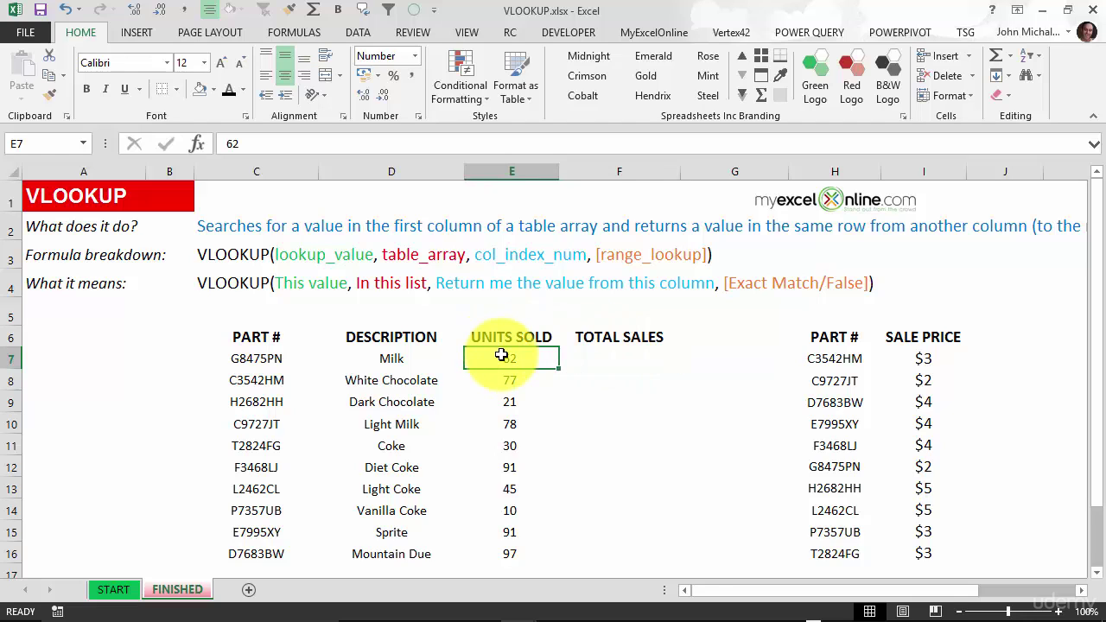
{"action": "left_click", "coordinate": [136, 32]}
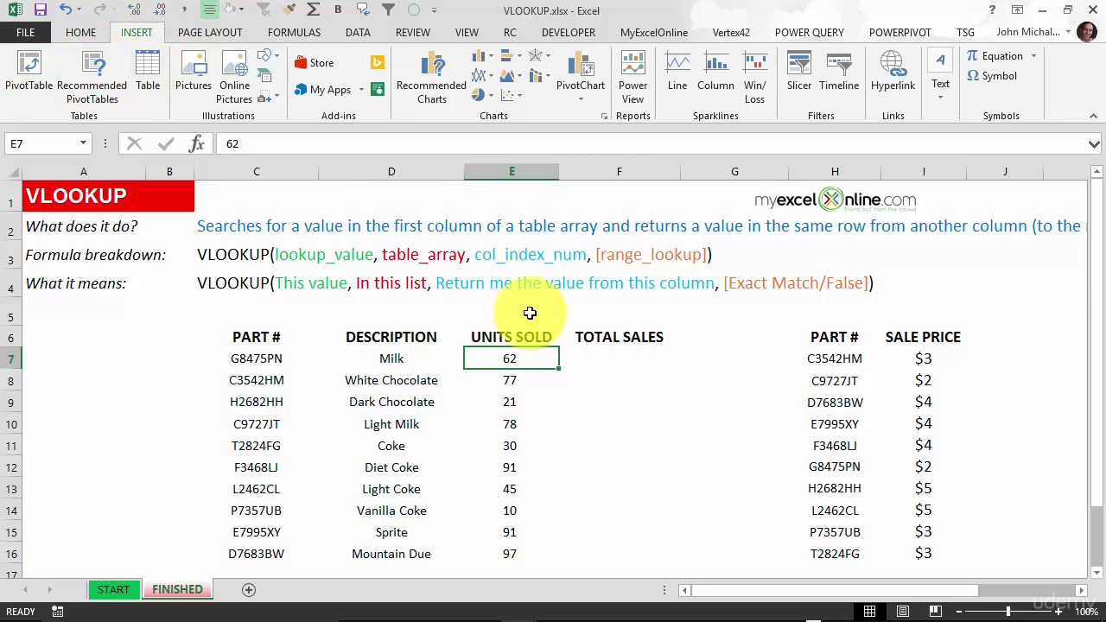
{"action": "key", "text": "ctrl+t"}
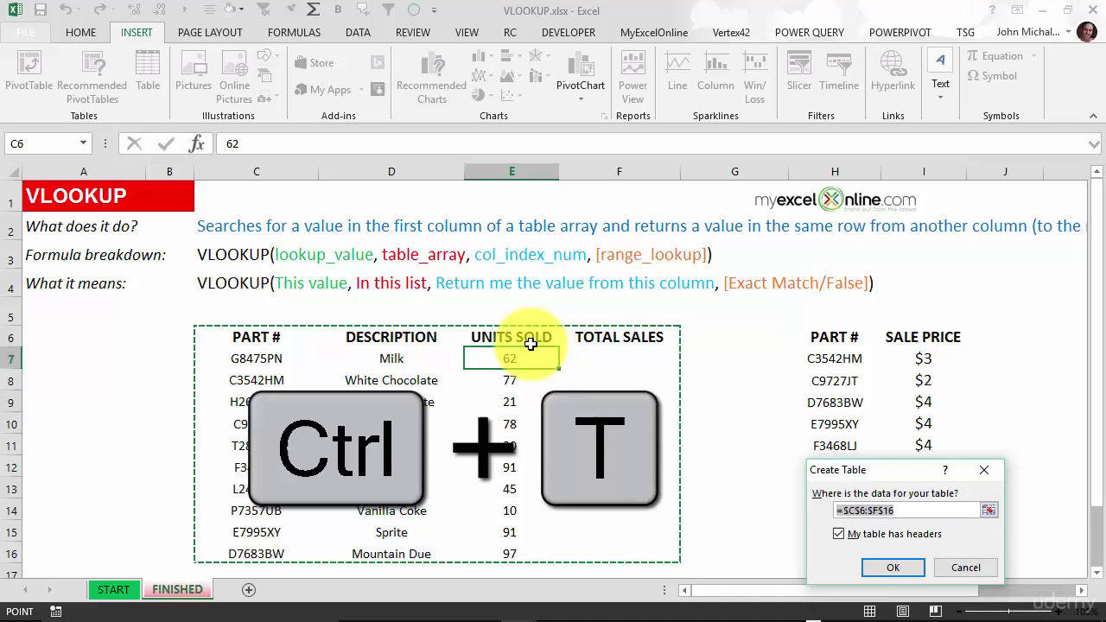
{"action": "left_click_drag", "start_coordinate": [910, 469], "coordinate": [810, 251]}
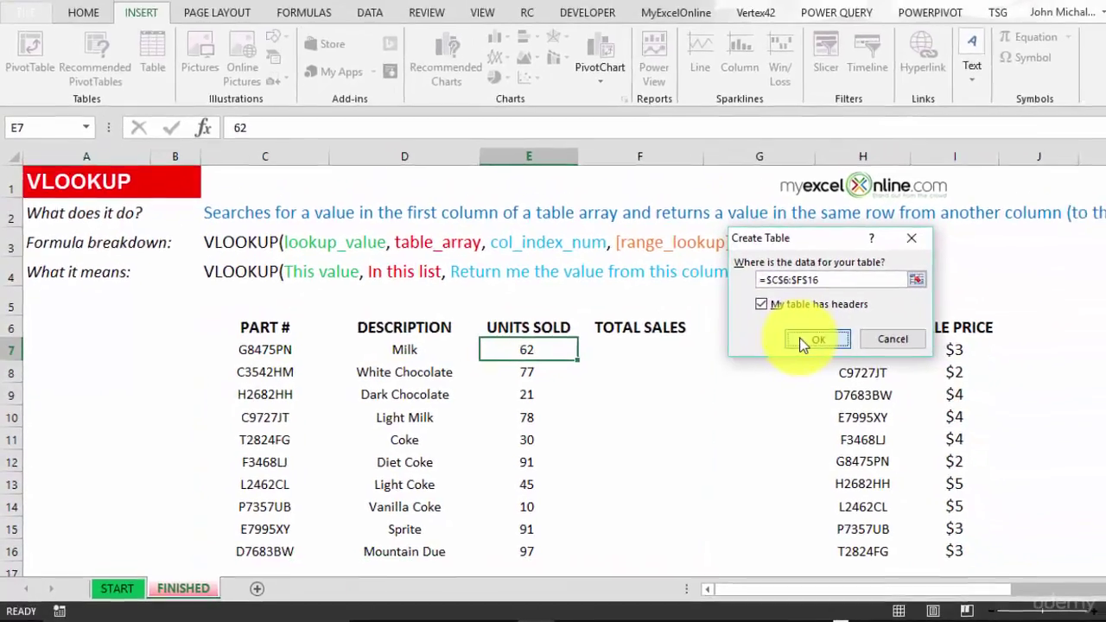
{"action": "left_click", "coordinate": [950, 293]}
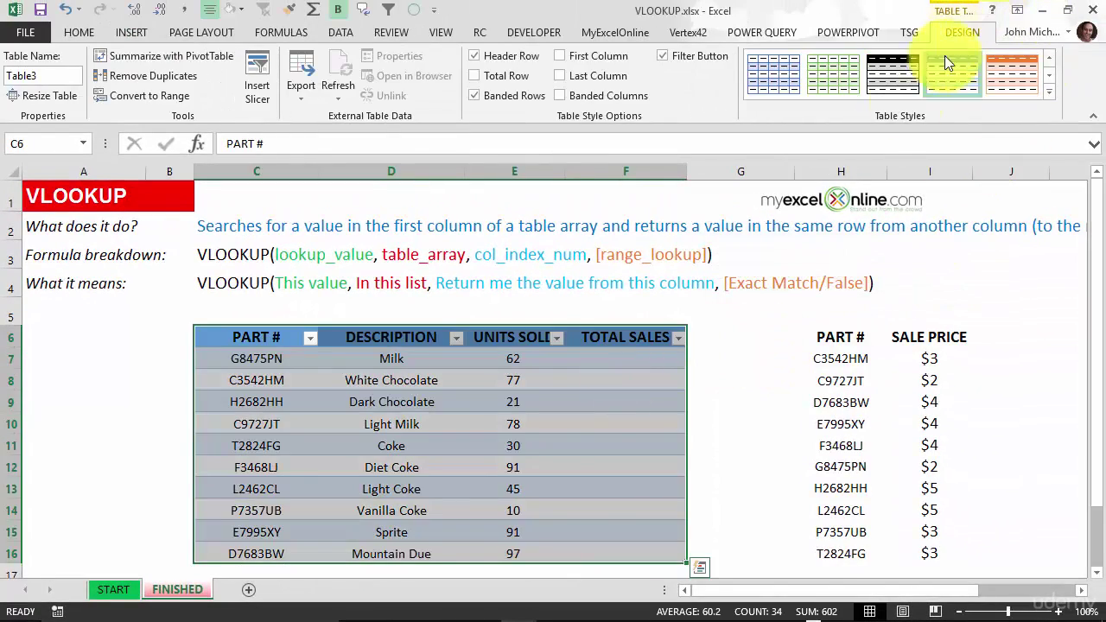
{"action": "left_click", "coordinate": [722, 336]}
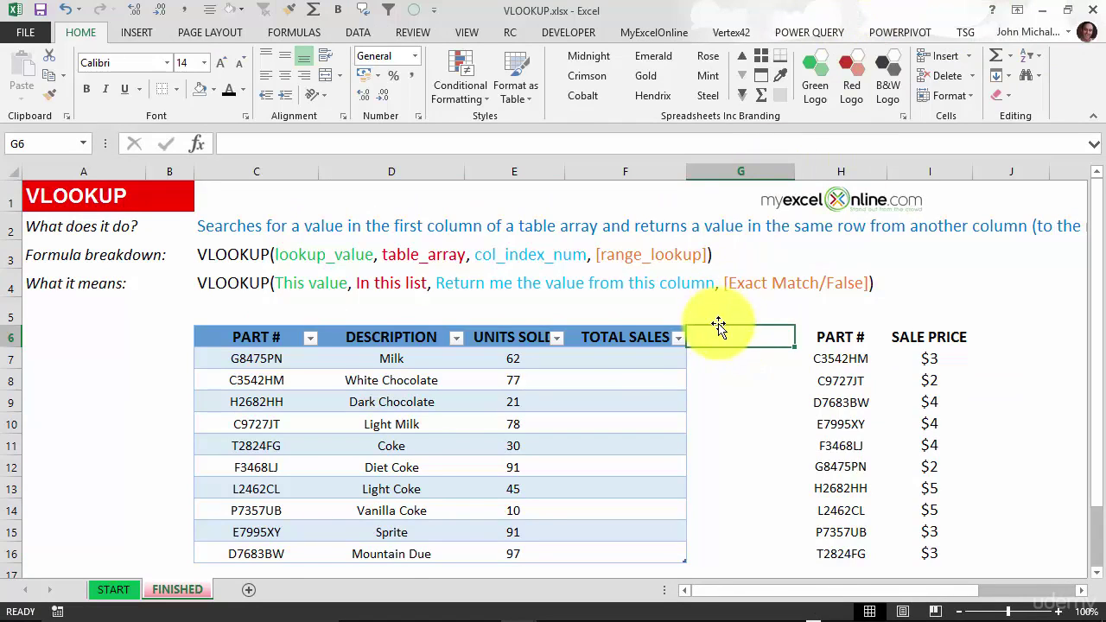
Step: Change the sales table's style to the blue design in the second row of the Medium styles
{"action": "left_click", "coordinate": [631, 337]}
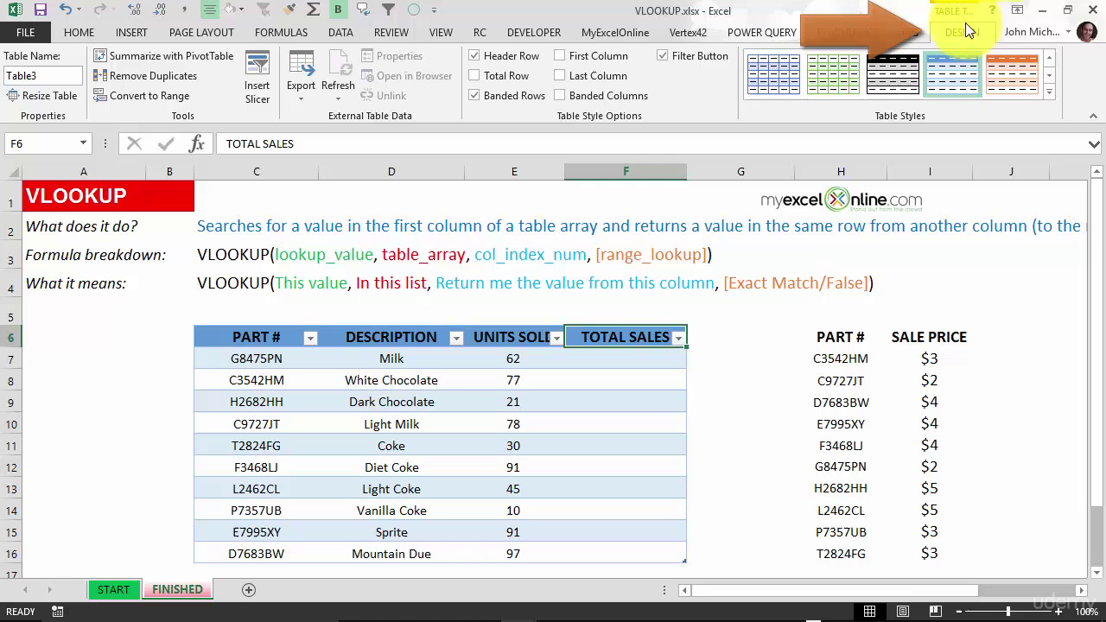
{"action": "left_click", "coordinate": [1048, 91]}
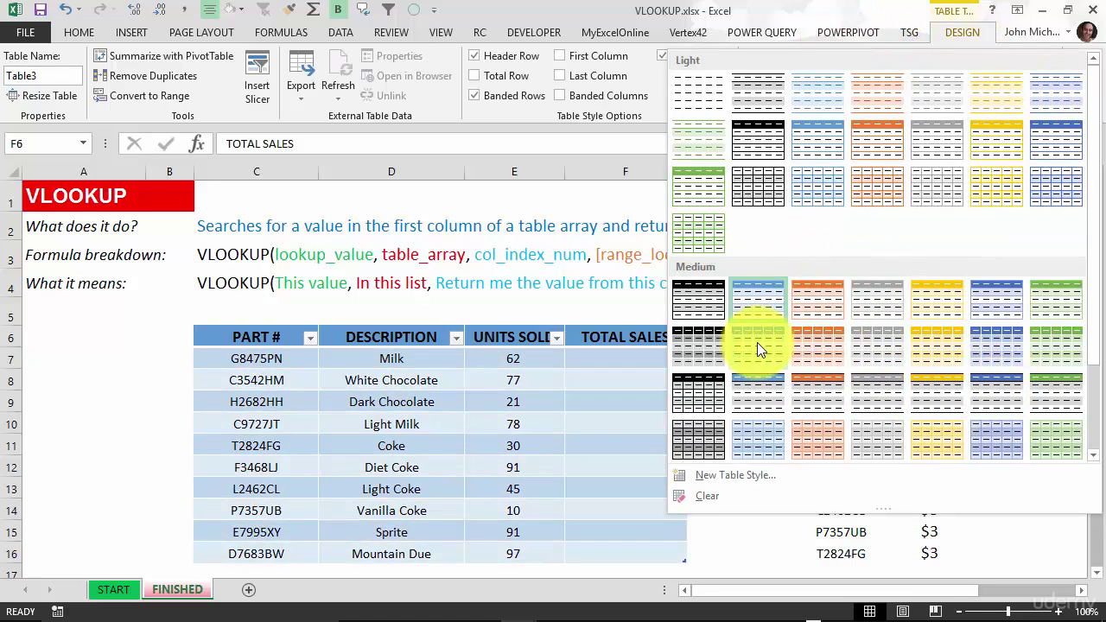
{"action": "left_click", "coordinate": [757, 342]}
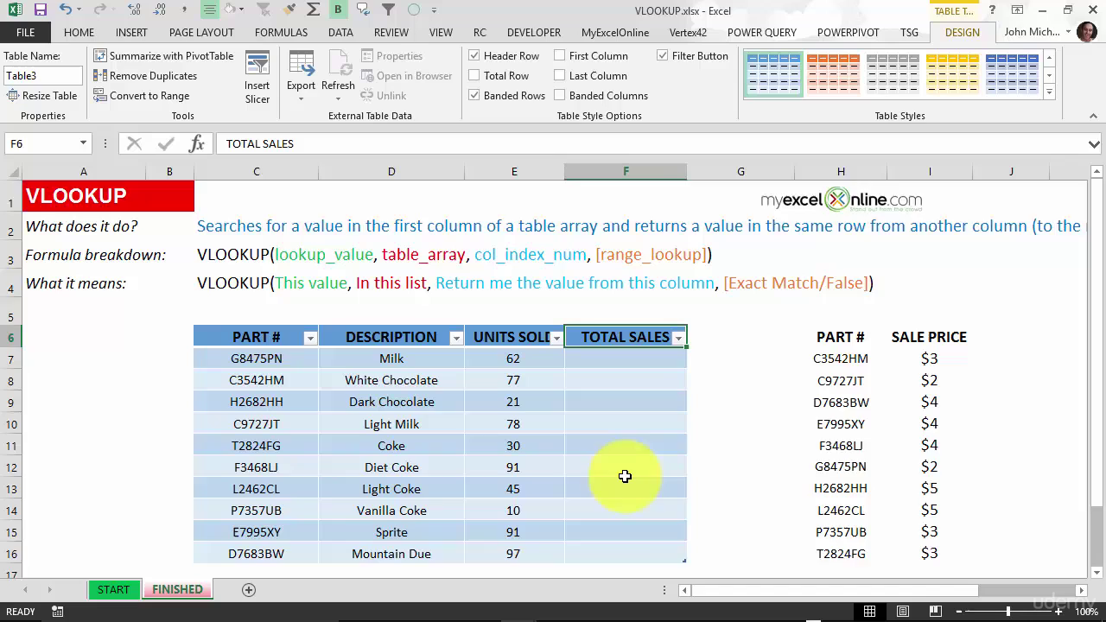
{"action": "scroll", "coordinate": [625, 476], "scroll_direction": "down", "scroll_amount": 1}
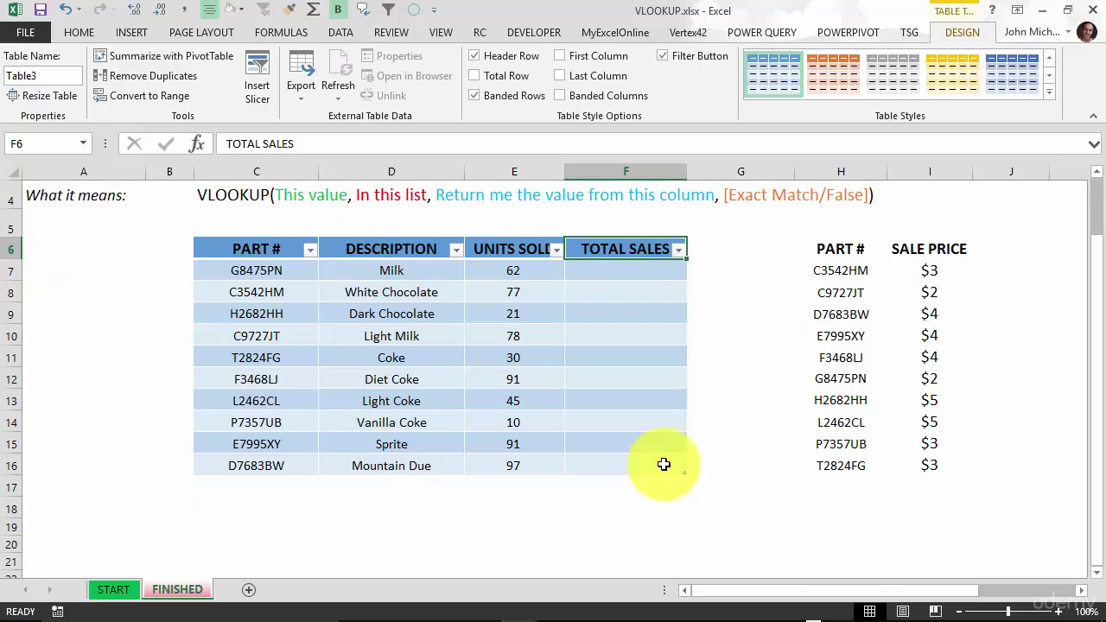
{"action": "scroll", "coordinate": [664, 464], "scroll_direction": "up", "scroll_amount": 1}
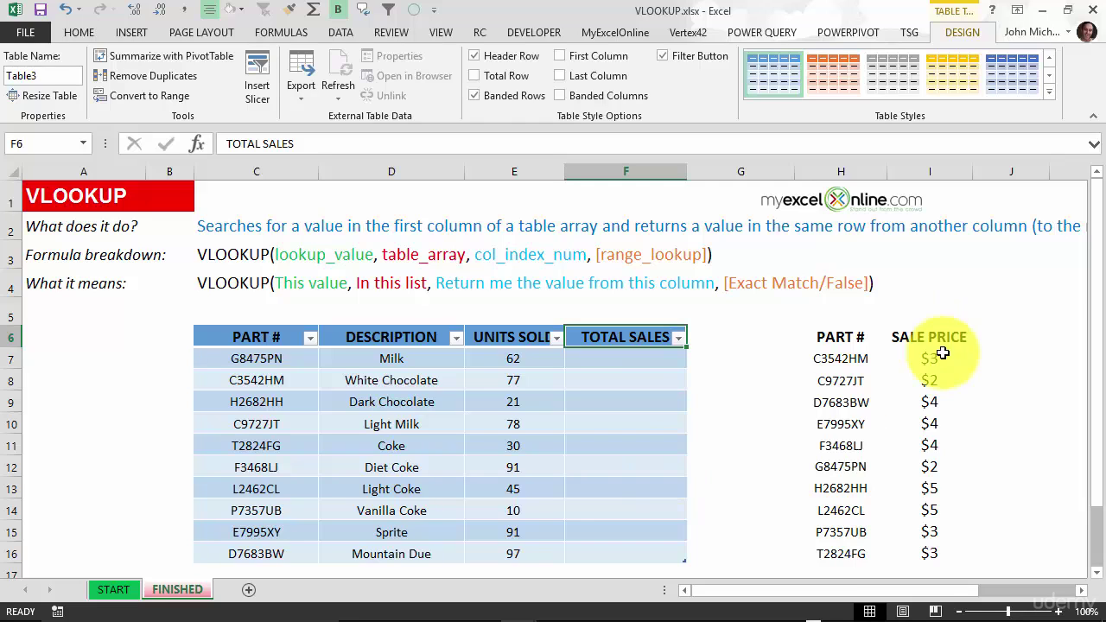
Step: Convert the price list H6:I16 into a table with headers and apply the orange design from the first row of Medium styles
{"action": "left_click", "coordinate": [863, 341]}
{"action": "key", "text": "ctrl+t"}
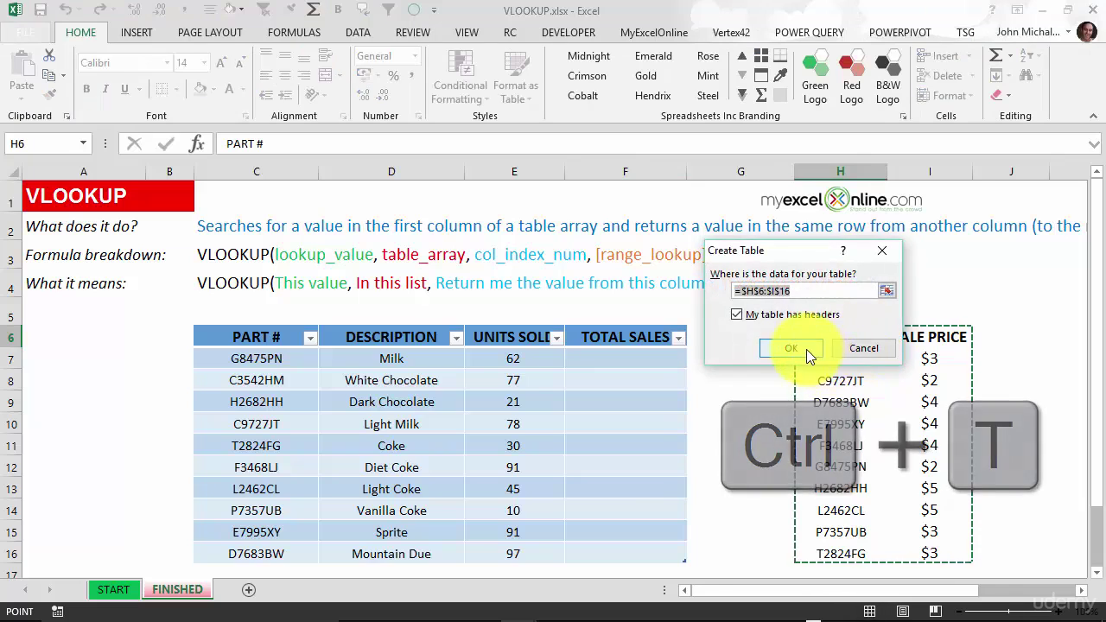
{"action": "left_click", "coordinate": [806, 350]}
{"action": "left_click", "coordinate": [1044, 87]}
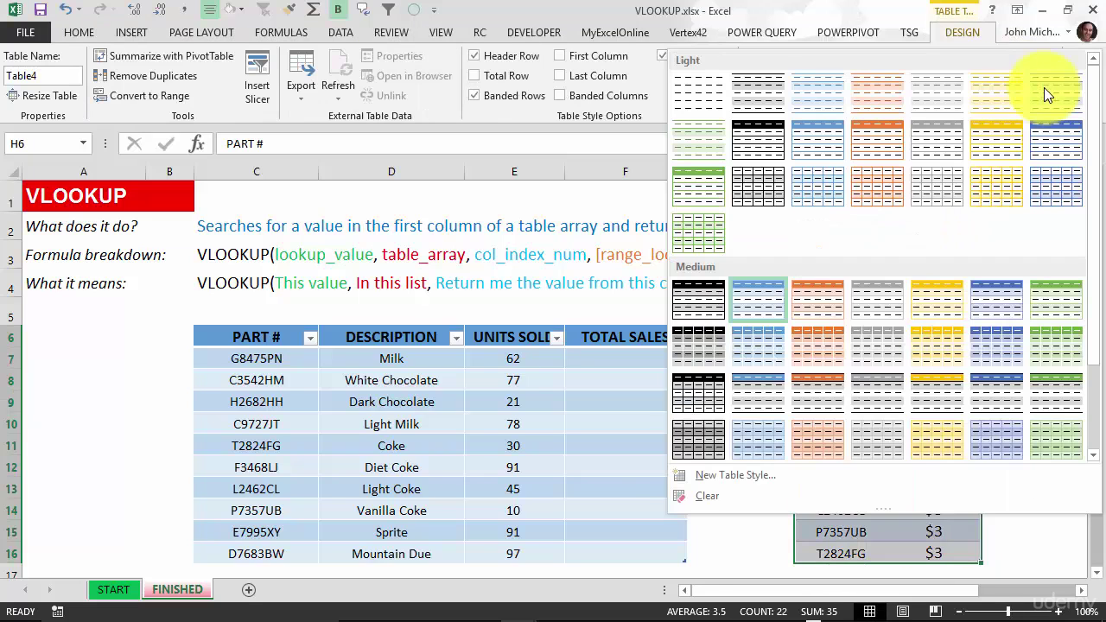
{"action": "left_click", "coordinate": [836, 302]}
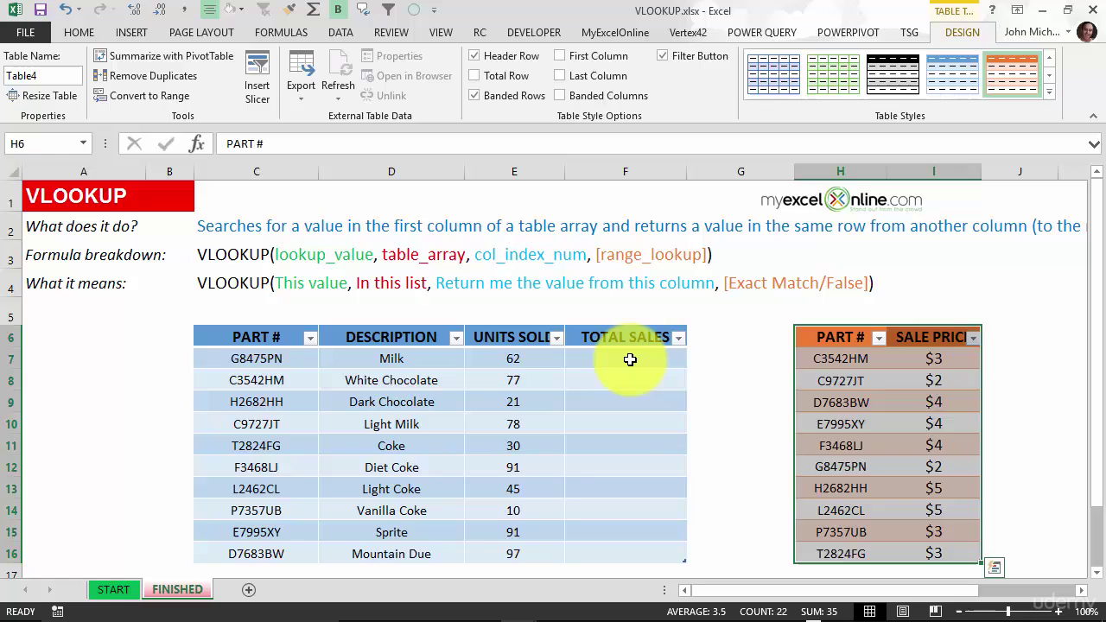
Step: In F7, the first Total Sales cell, enter =VLOOKUP([@[PART '#]],Table4[#All],2,FALSE) to fetch each part's sale price by exact match
{"action": "left_click", "coordinate": [630, 359]}
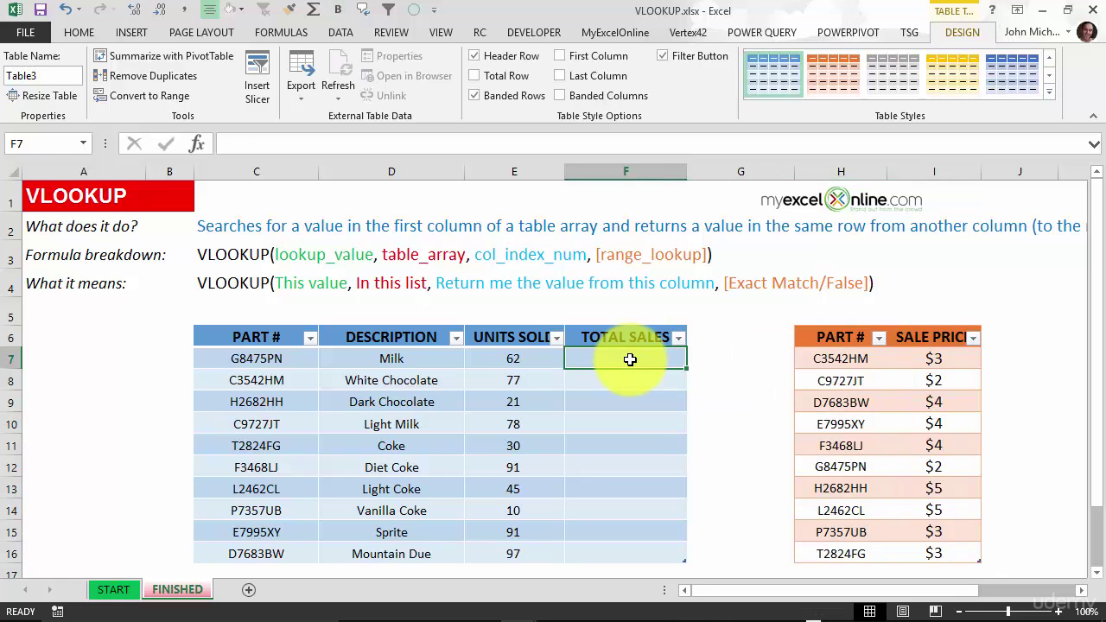
{"action": "type", "text": "=VLOOKUP("}
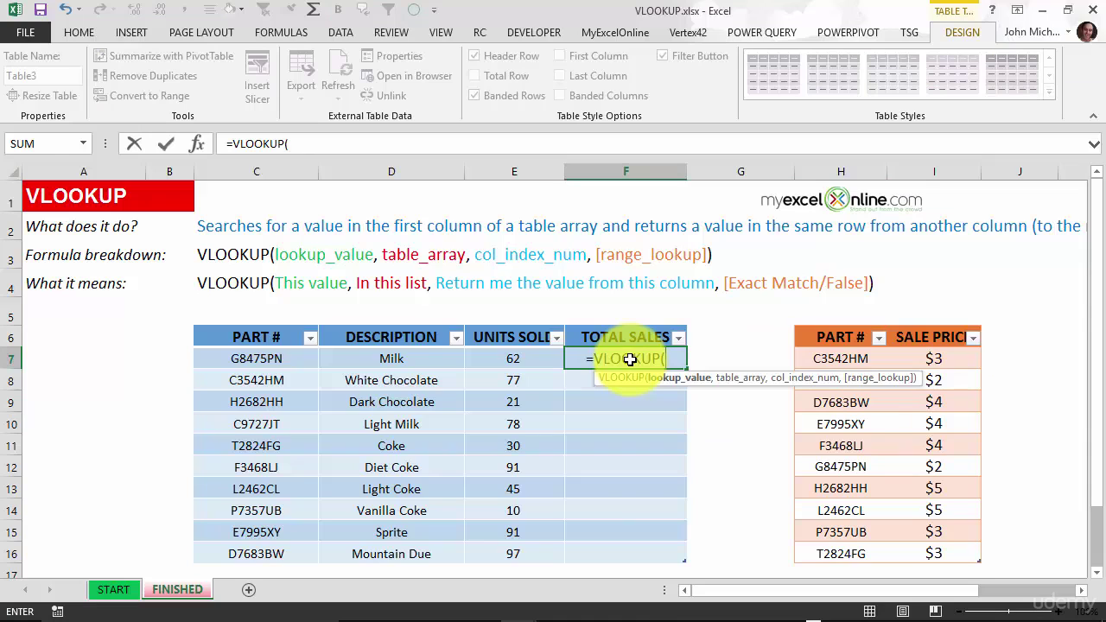
{"action": "left_click", "coordinate": [270, 354]}
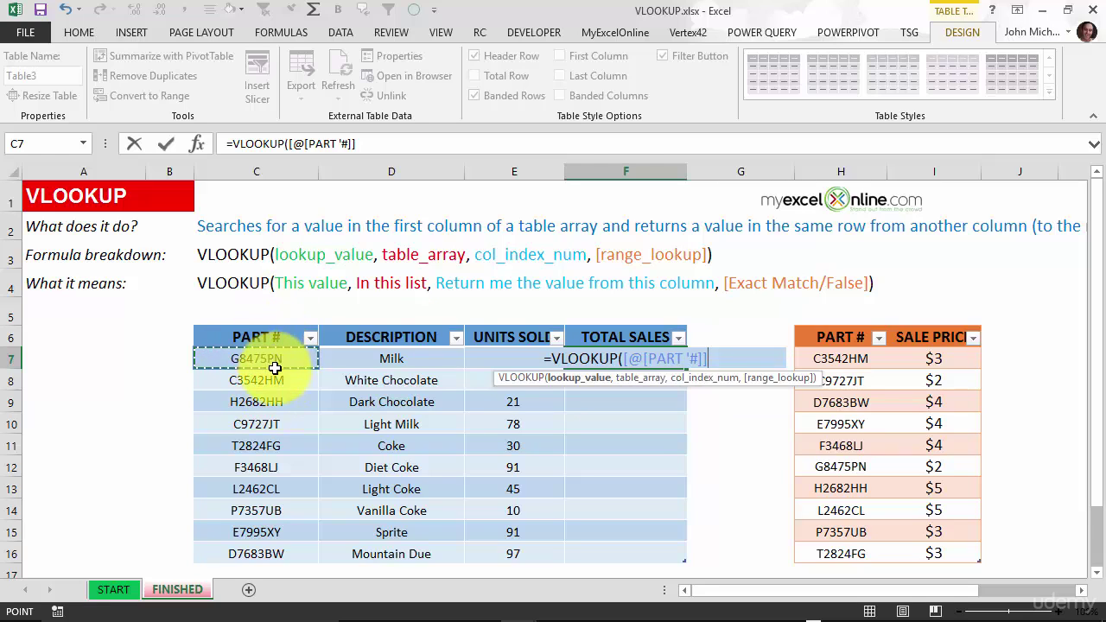
{"action": "type", "text": ","}
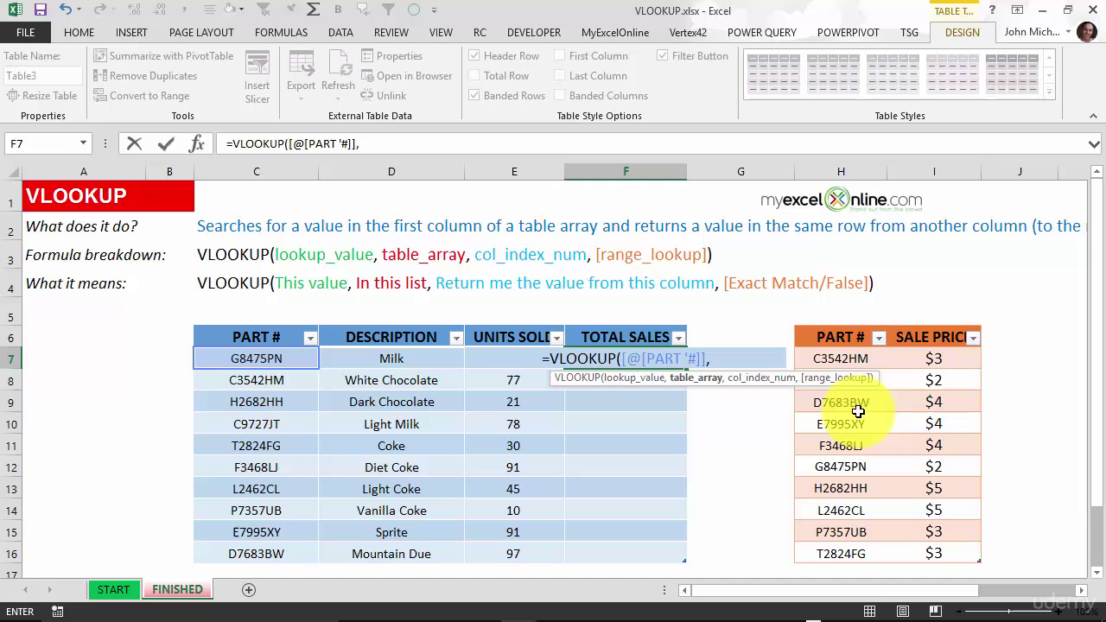
{"action": "left_click", "coordinate": [846, 337]}
{"action": "left_click_drag", "start_coordinate": [890, 356], "coordinate": [931, 545]}
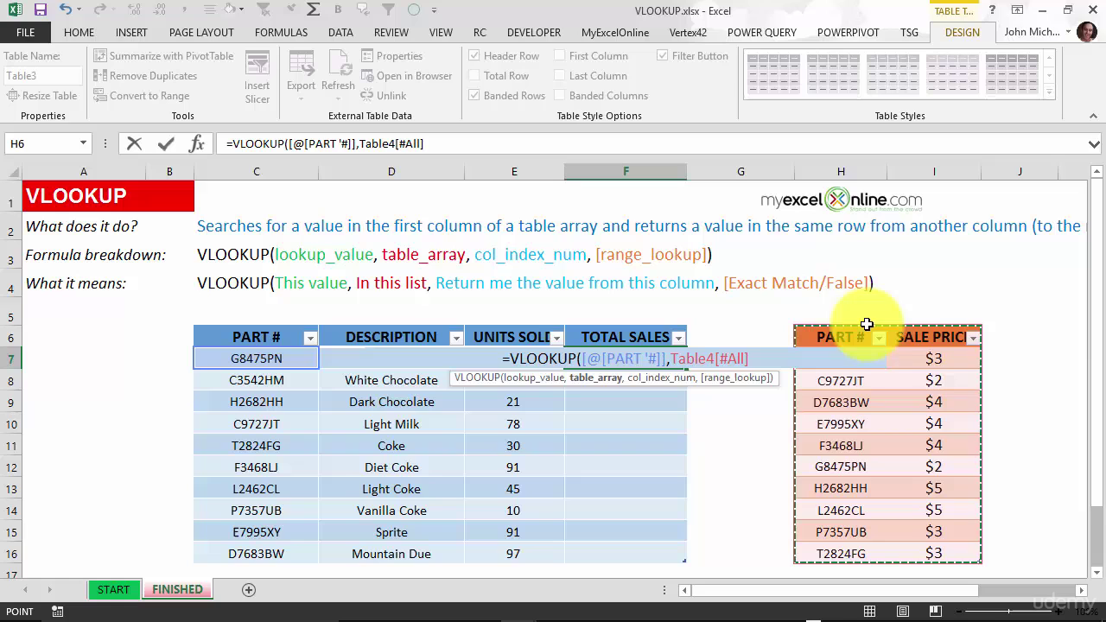
{"action": "type", "text": ","}
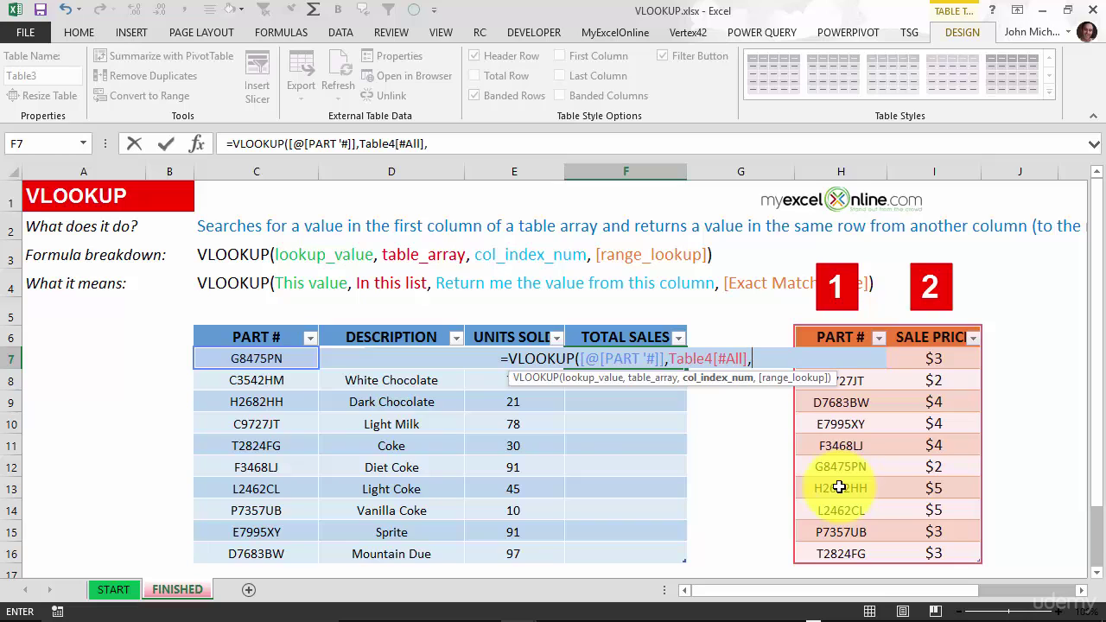
{"action": "type", "text": "2"}
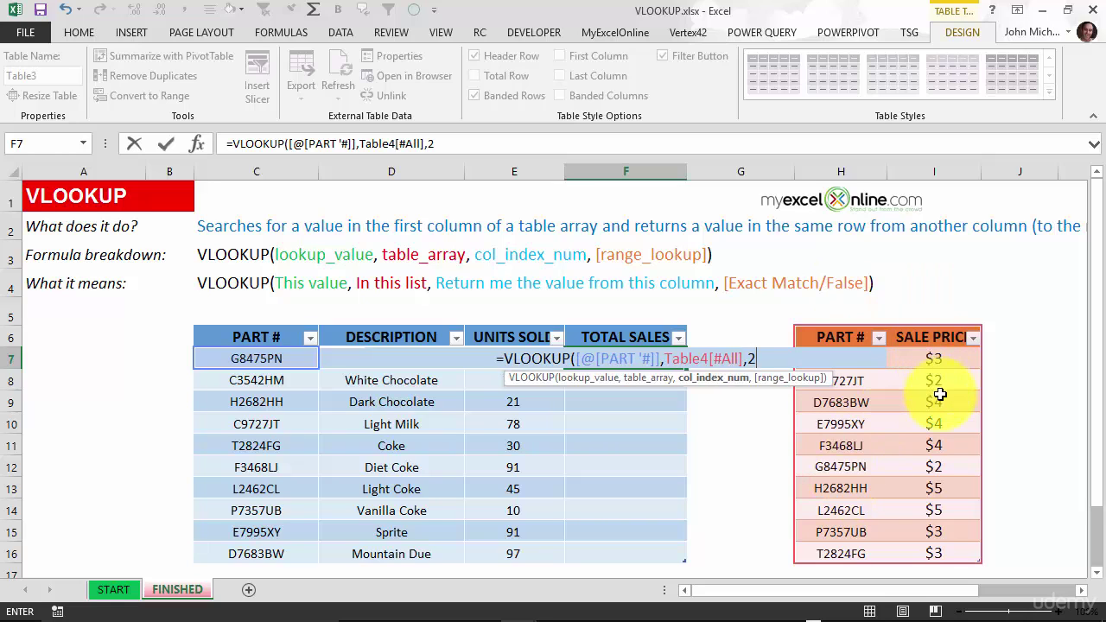
{"action": "type", "text": ","}
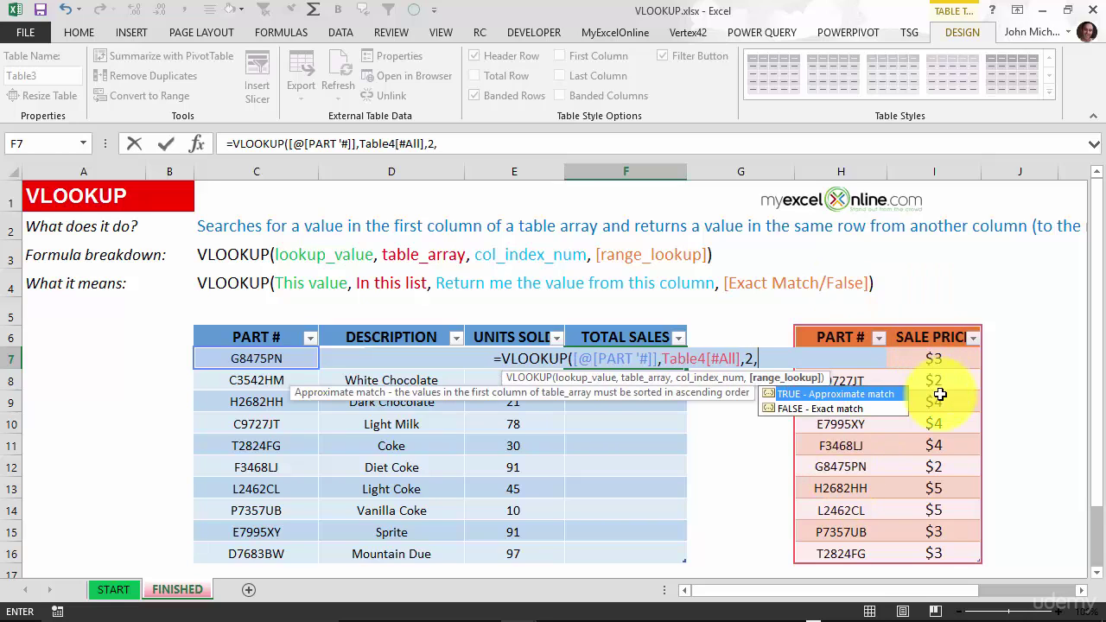
{"action": "double_click", "coordinate": [836, 407]}
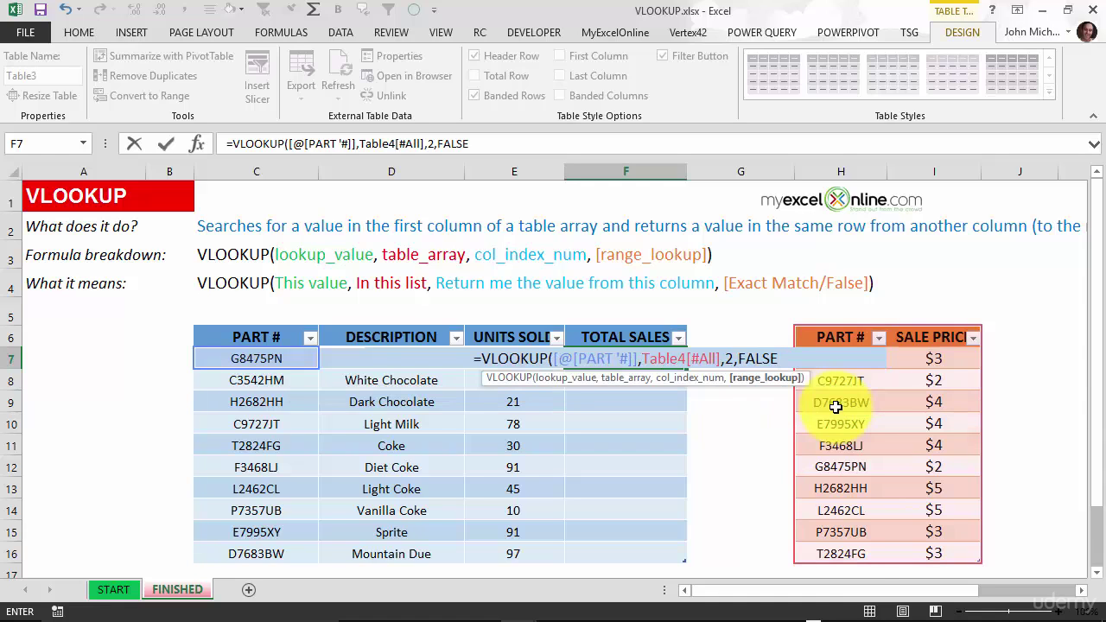
{"action": "type", "text": ")"}
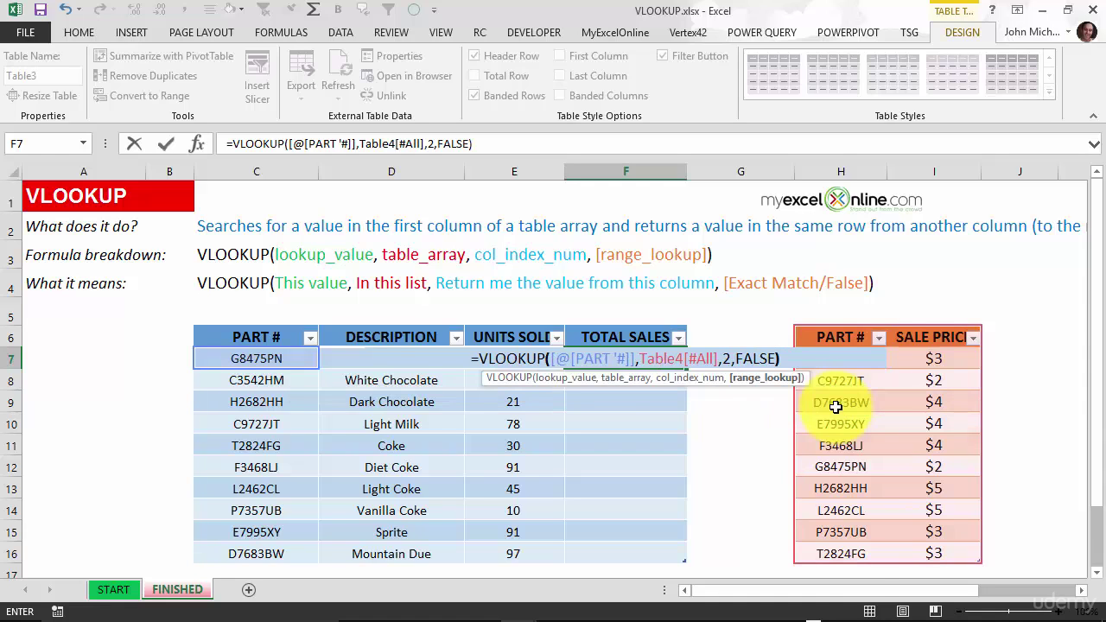
{"action": "key", "text": "Return"}
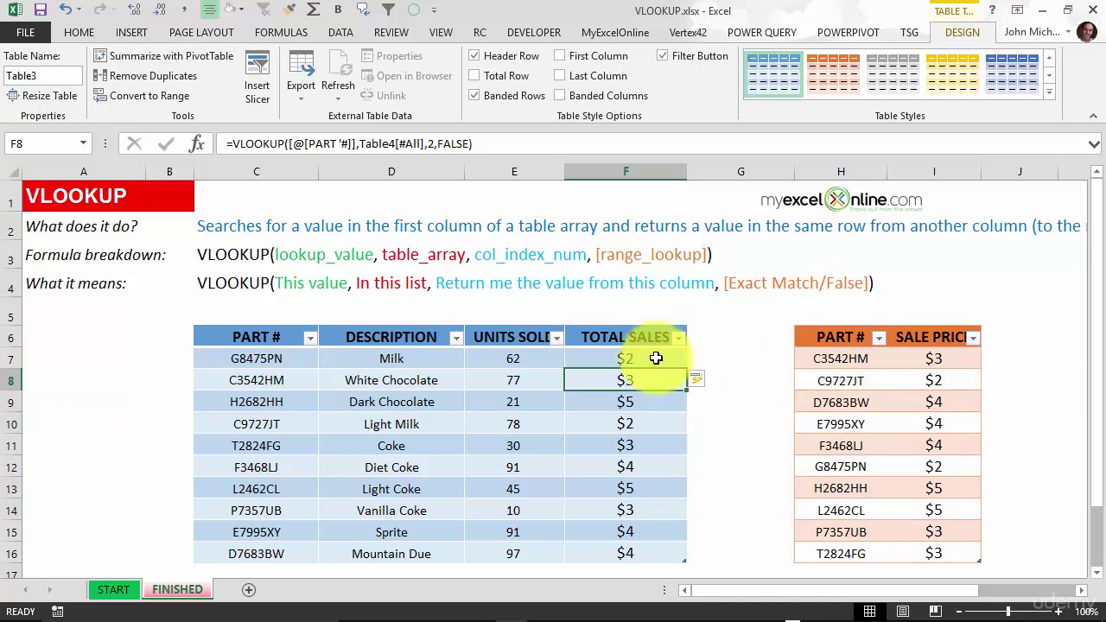
Step: Check the filled-down lookups in the Total Sales column and inspect the table reference in F7's formula
{"action": "left_click", "coordinate": [657, 403]}
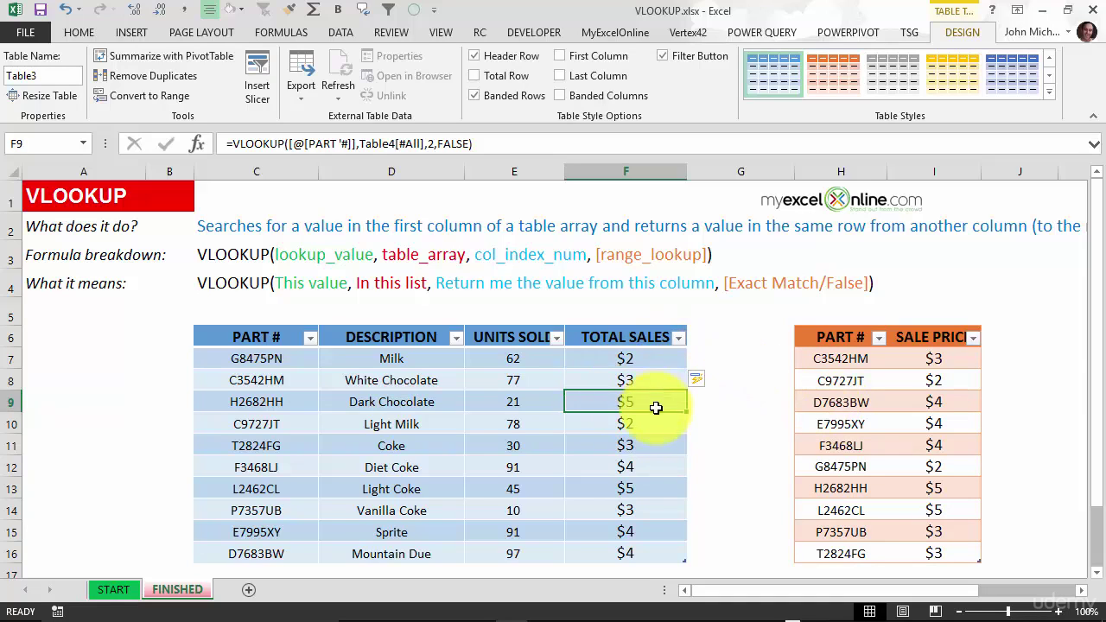
{"action": "left_click", "coordinate": [657, 424]}
{"action": "left_click", "coordinate": [658, 465]}
{"action": "scroll", "coordinate": [657, 461], "scroll_direction": "down", "scroll_amount": 1}
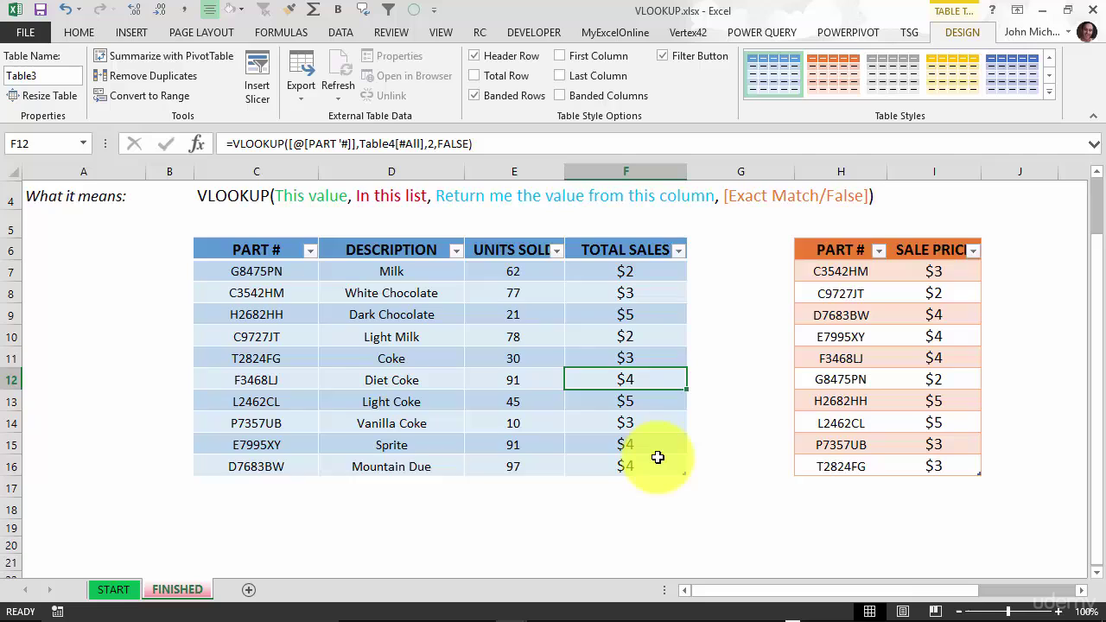
{"action": "scroll", "coordinate": [650, 397], "scroll_direction": "up", "scroll_amount": 1}
{"action": "left_click", "coordinate": [648, 356]}
{"action": "left_click", "coordinate": [388, 140]}
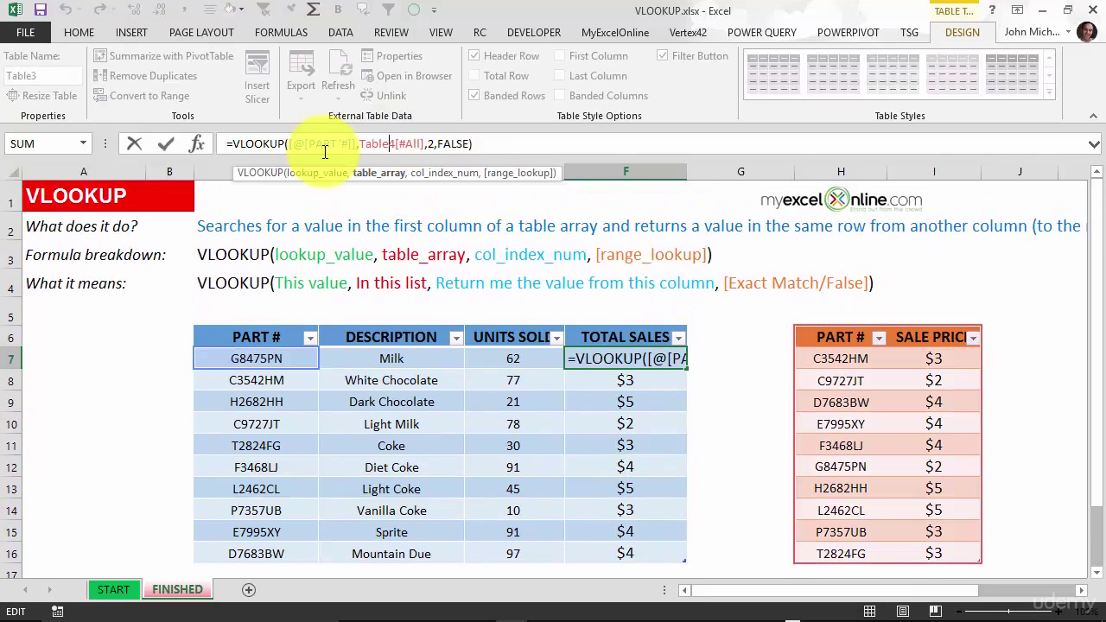
{"action": "key", "text": "ctrl+Return"}
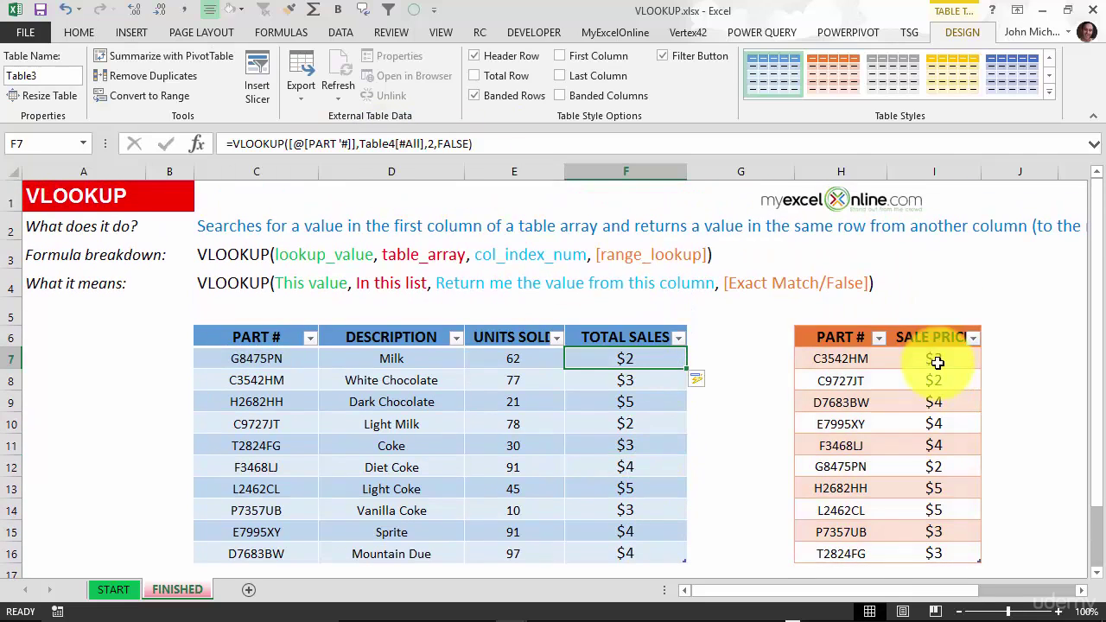
Step: Rename the price list table as Sale_Price
{"action": "left_click", "coordinate": [882, 359]}
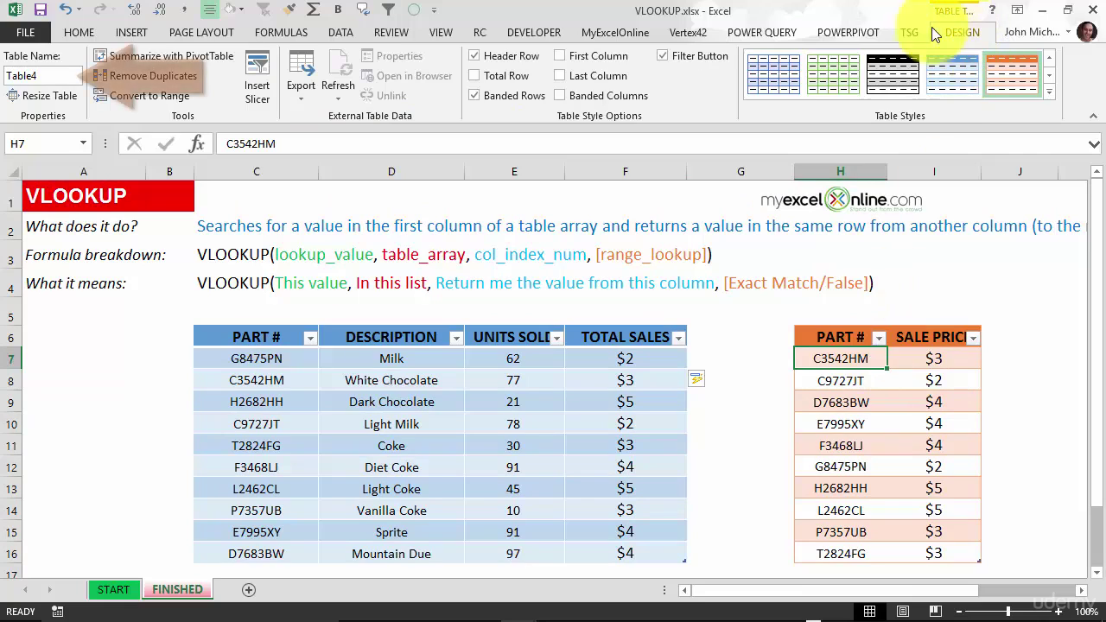
{"action": "left_click", "coordinate": [53, 72]}
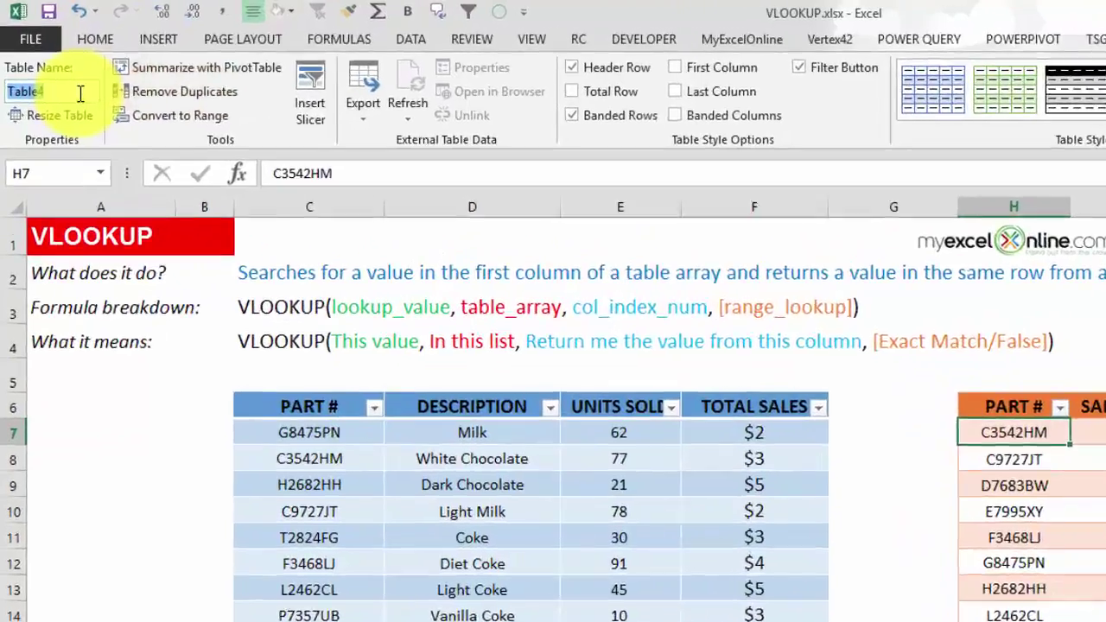
{"action": "type", "text": "Sal"}
{"action": "type", "text": "e_Pric"}
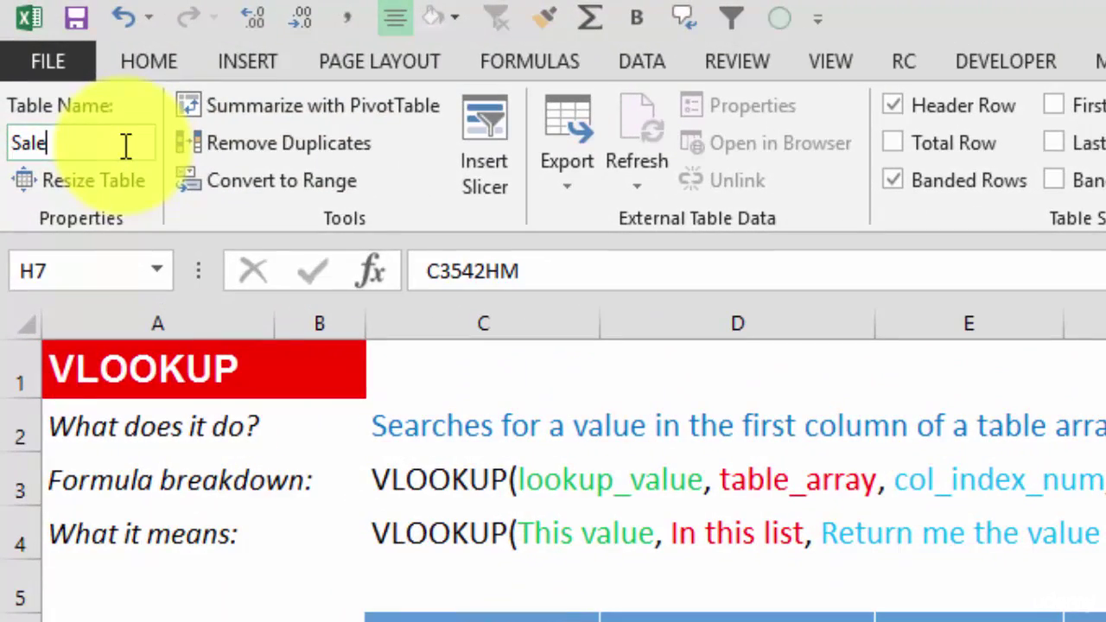
{"action": "type", "text": "e"}
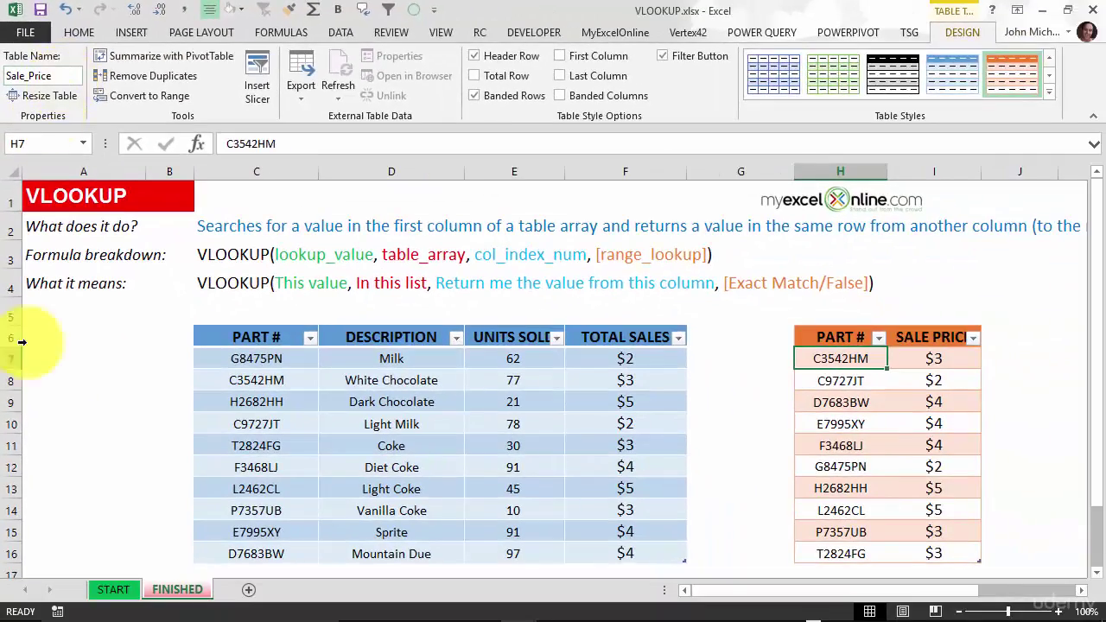
Step: Examine the lookup formula in F7 to see how it refers to the renamed price table
{"action": "left_click", "coordinate": [674, 357]}
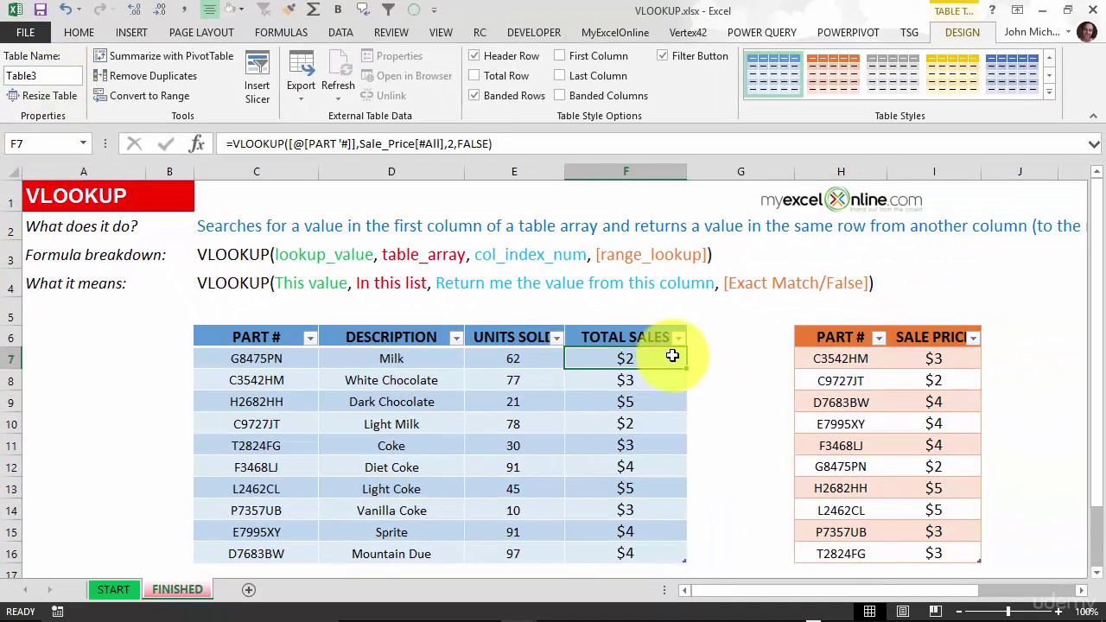
{"action": "key", "text": "F2"}
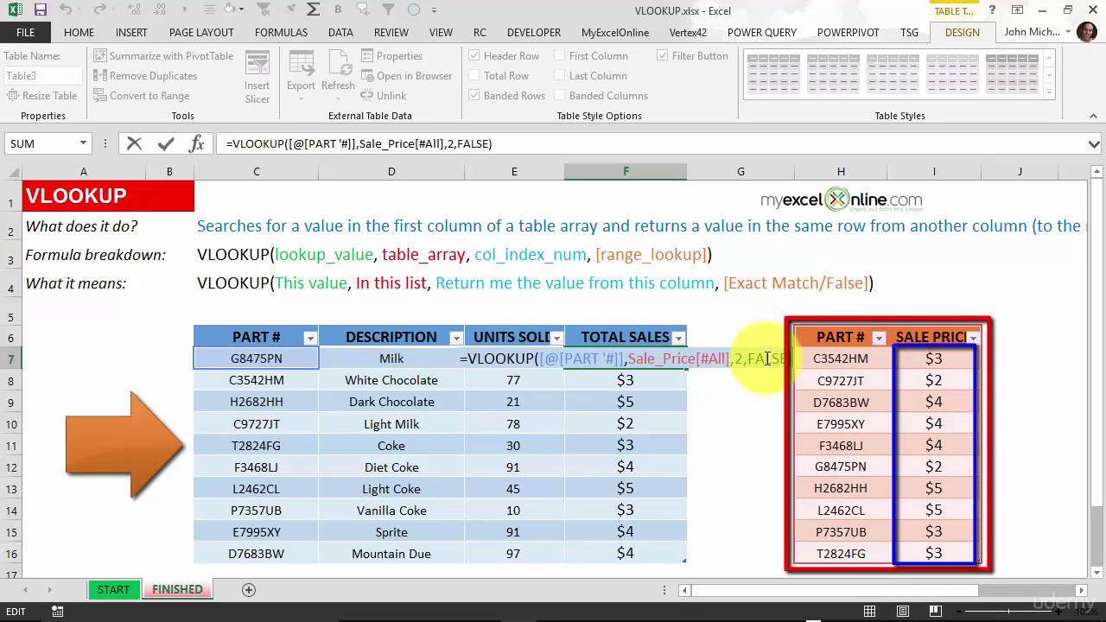
{"action": "key", "text": "ctrl+Return"}
Step: Extend the sales table by one row to row 17 and fill the row above down into C17:F17
{"action": "scroll", "coordinate": [716, 398], "scroll_direction": "down", "scroll_amount": 1}
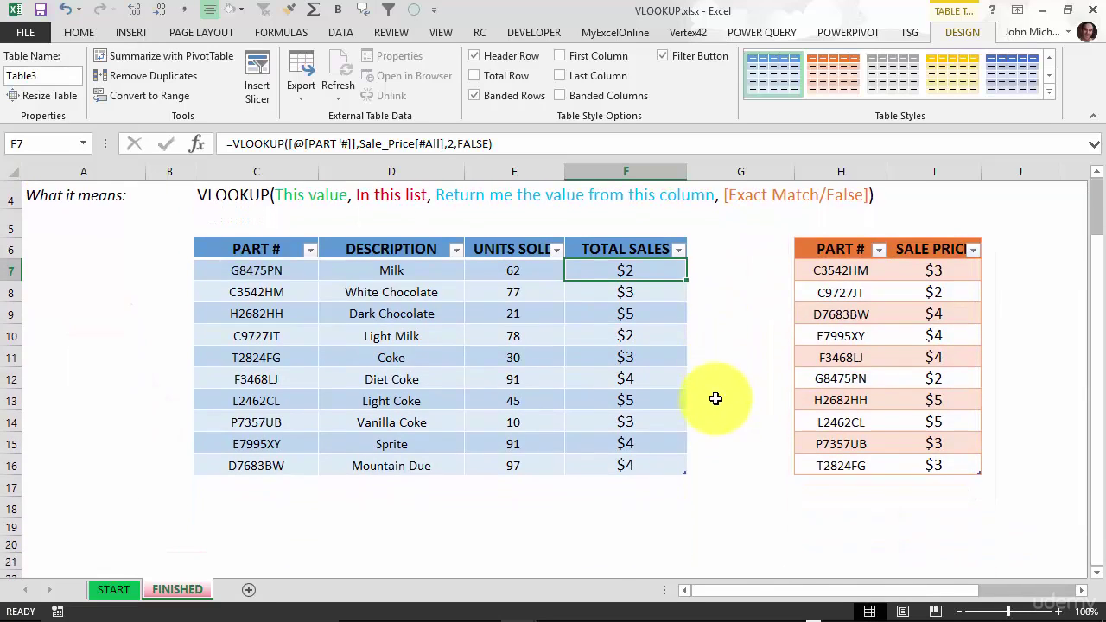
{"action": "left_click_drag", "start_coordinate": [686, 473], "coordinate": [684, 486]}
{"action": "left_click_drag", "start_coordinate": [247, 484], "coordinate": [604, 487]}
{"action": "key", "text": "ctrl+d"}
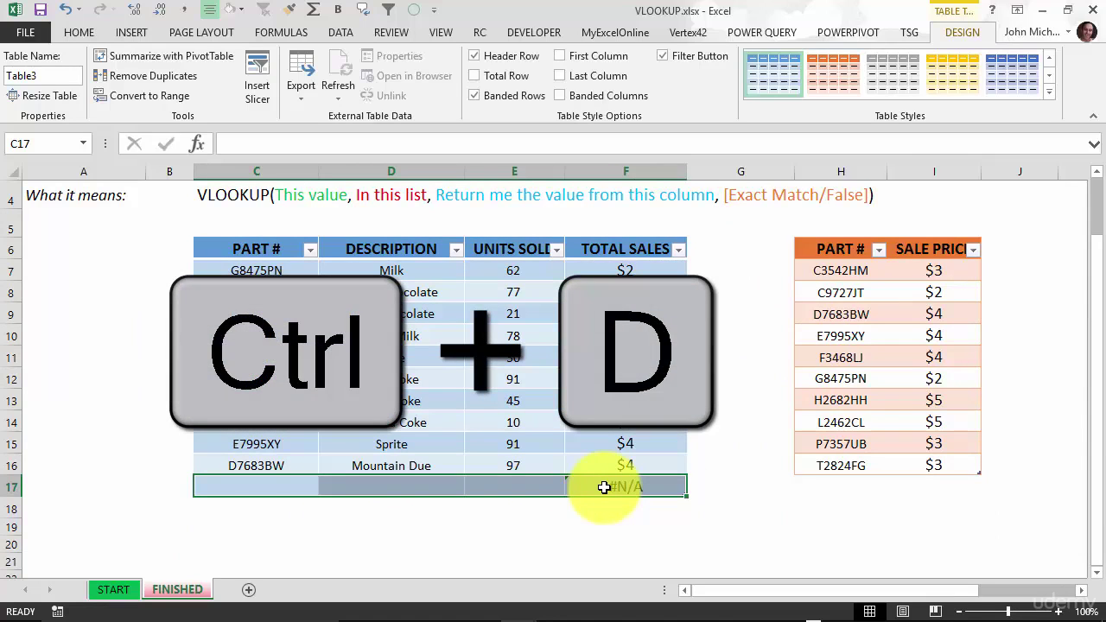
{"action": "left_click", "coordinate": [604, 488]}
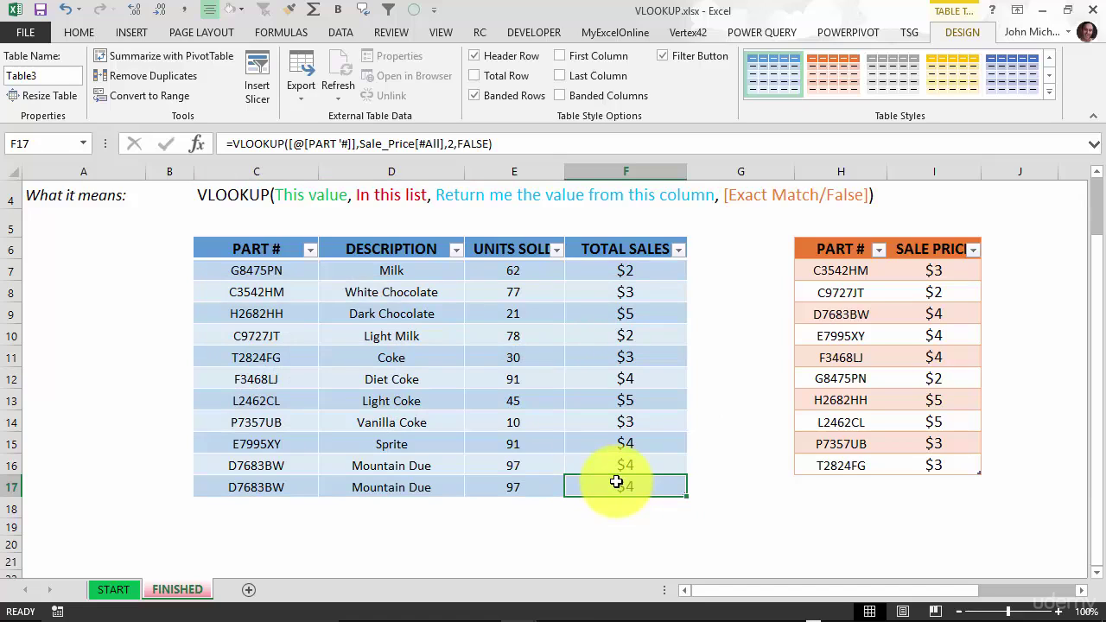
Step: Multiply the VLOOKUP in F7 by the same row's units sold, appending *[@[UNITS SOLD]] to the formula
{"action": "scroll", "coordinate": [616, 482], "scroll_direction": "up", "scroll_amount": 1}
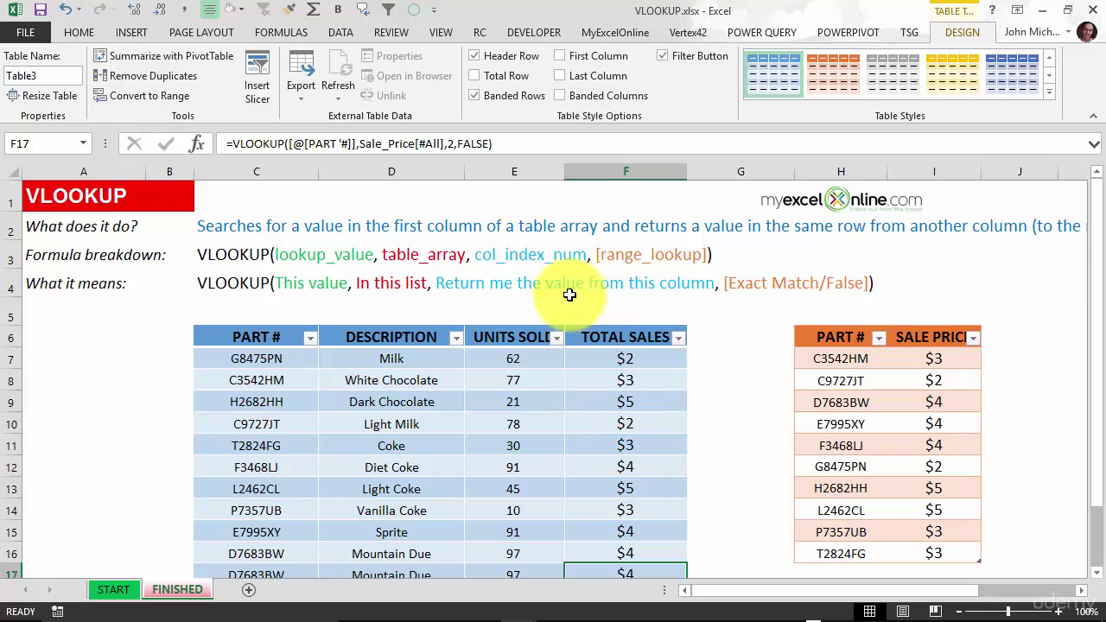
{"action": "left_click", "coordinate": [647, 358]}
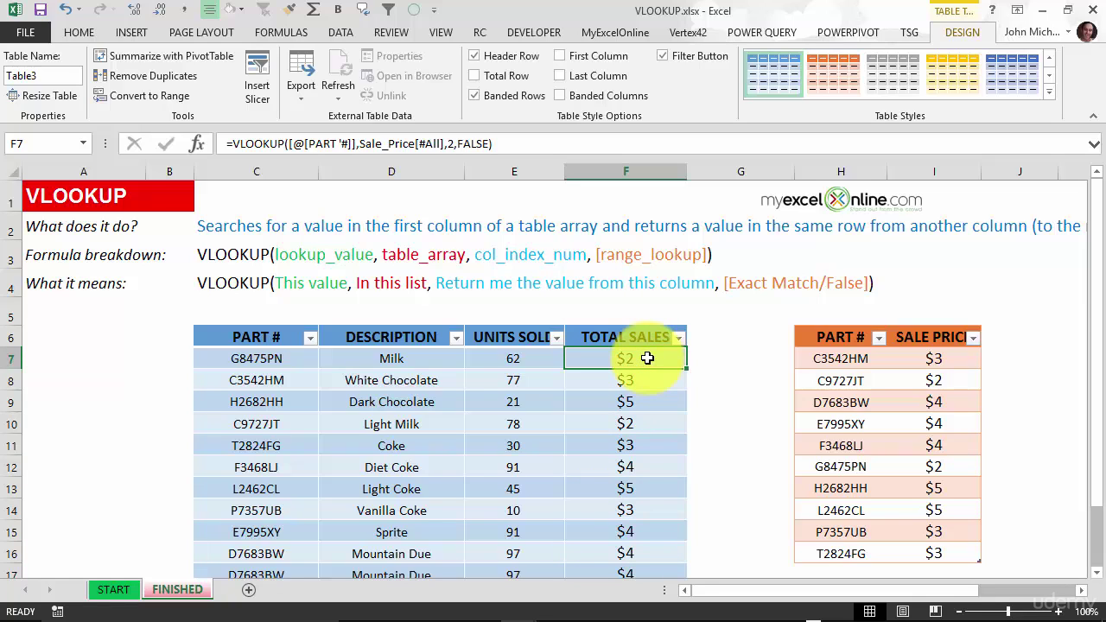
{"action": "left_click", "coordinate": [531, 148]}
{"action": "type", "text": "*"}
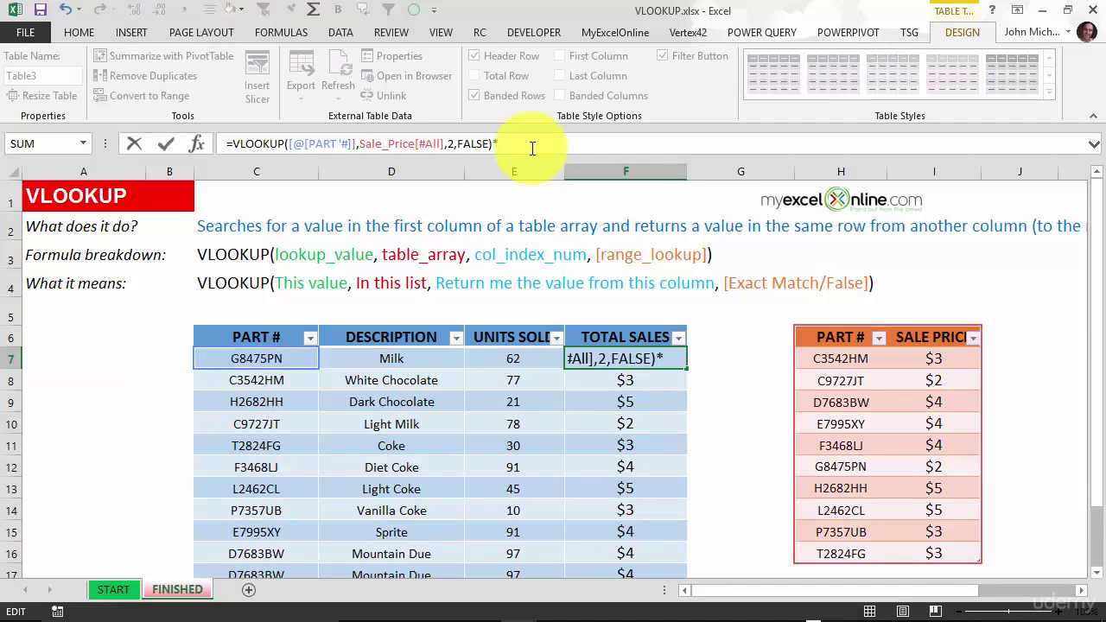
{"action": "left_click", "coordinate": [532, 358]}
{"action": "key", "text": "Return"}
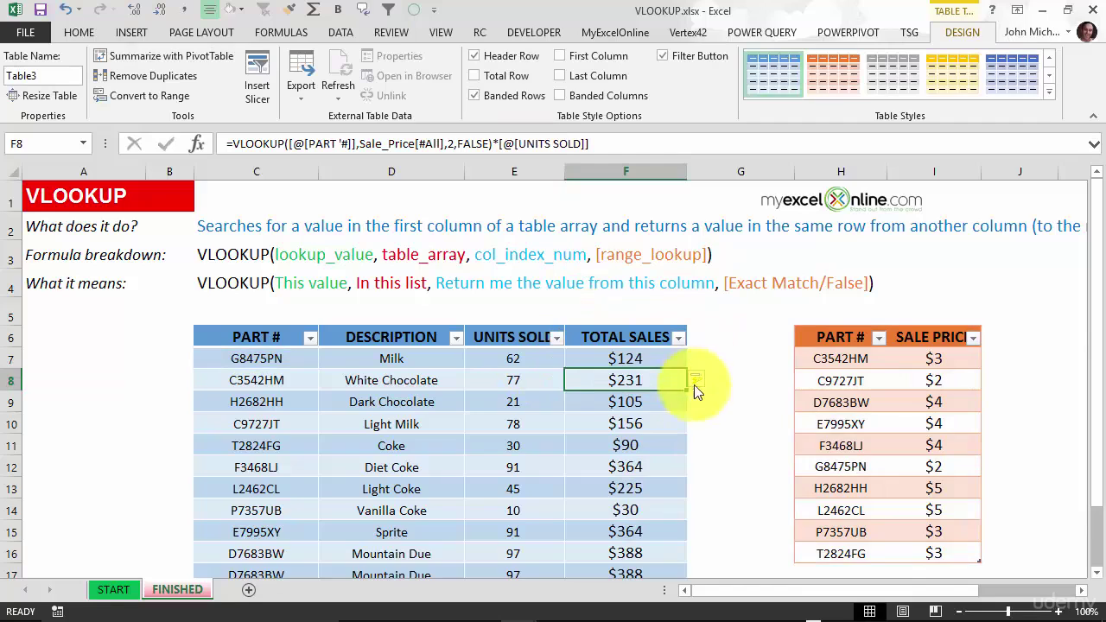
{"action": "scroll", "coordinate": [698, 403], "scroll_direction": "down", "scroll_amount": 1}
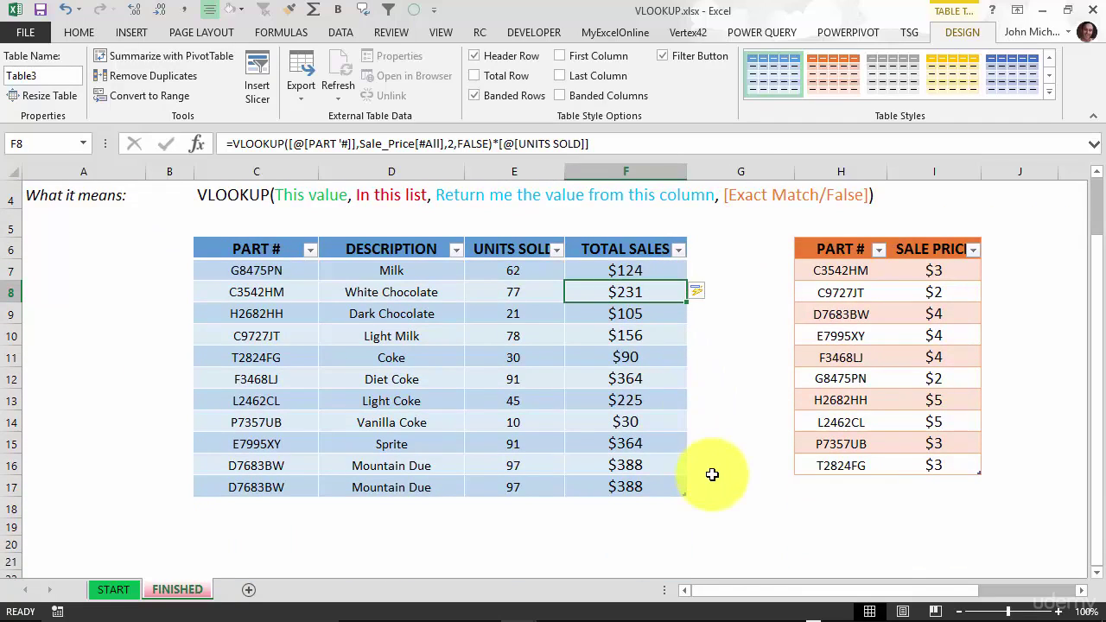